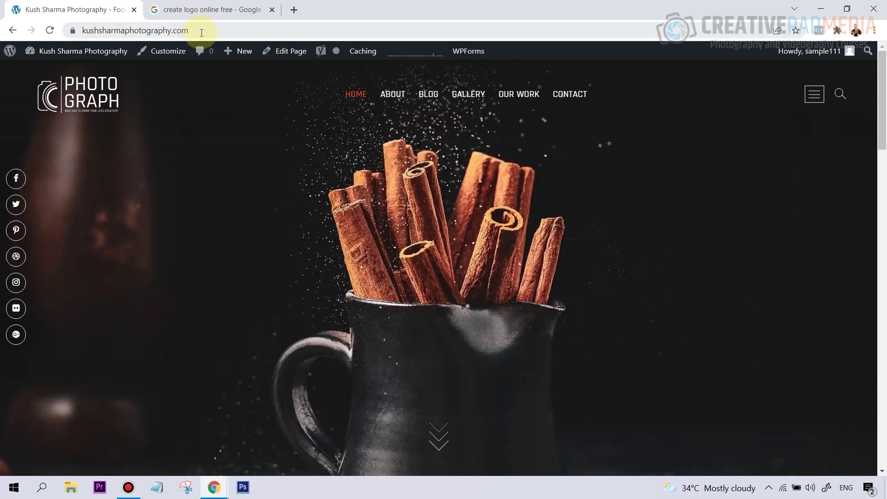
Switch to the Google results for 'create logo online free' and scroll back to the top.
{"action": "left_click", "coordinate": [227, 14]}
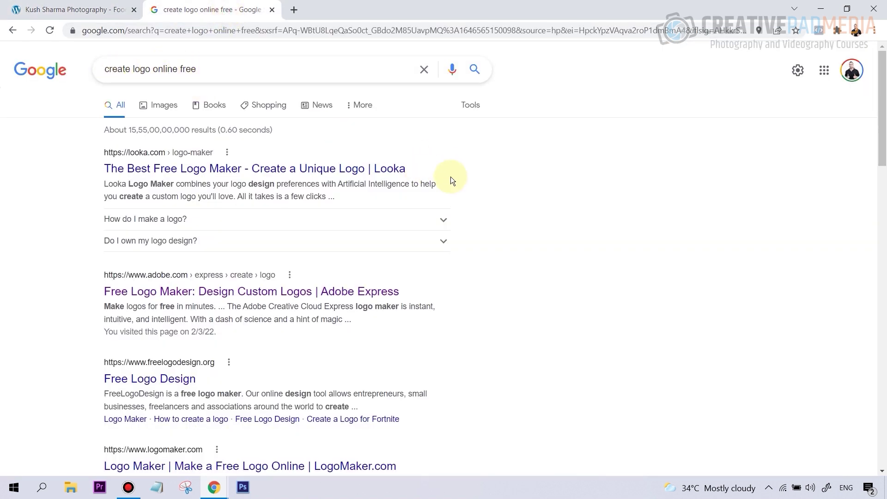
{"action": "scroll", "coordinate": [251, 229], "scroll_direction": "down", "scroll_amount": 5}
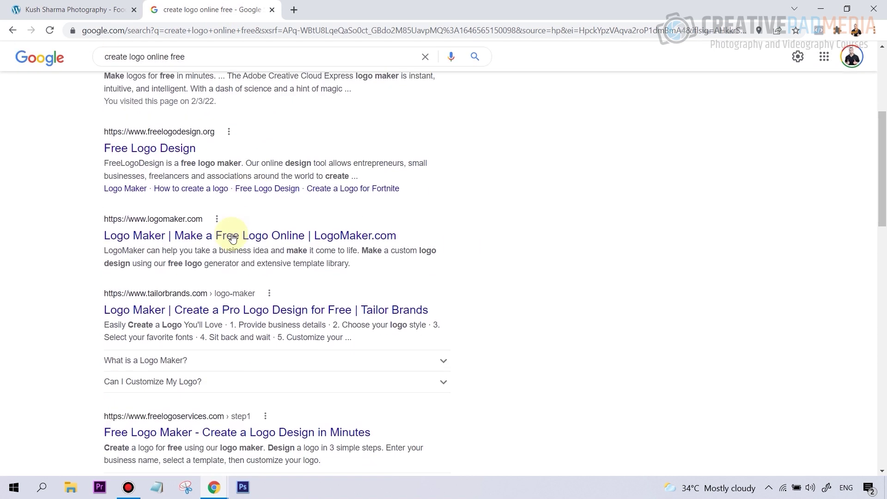
{"action": "scroll", "coordinate": [452, 291], "scroll_direction": "down", "scroll_amount": 3}
{"action": "scroll", "coordinate": [461, 290], "scroll_direction": "up", "scroll_amount": 6}
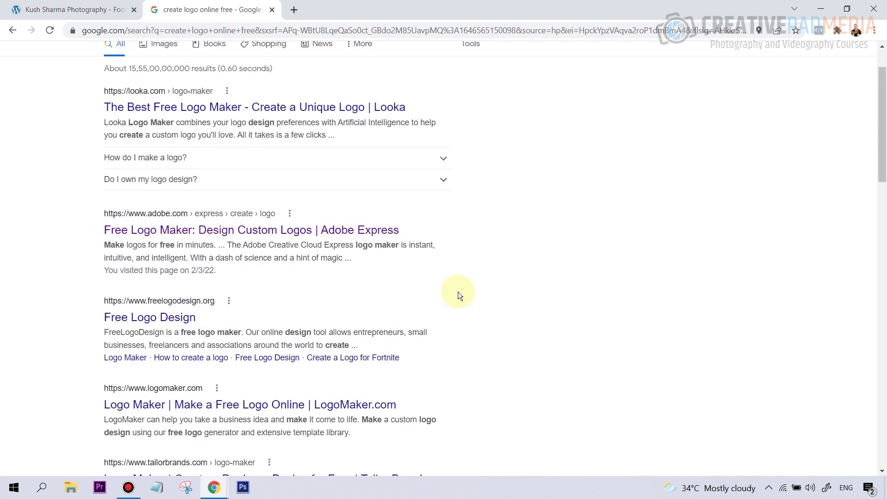
{"action": "scroll", "coordinate": [495, 250], "scroll_direction": "up", "scroll_amount": 2}
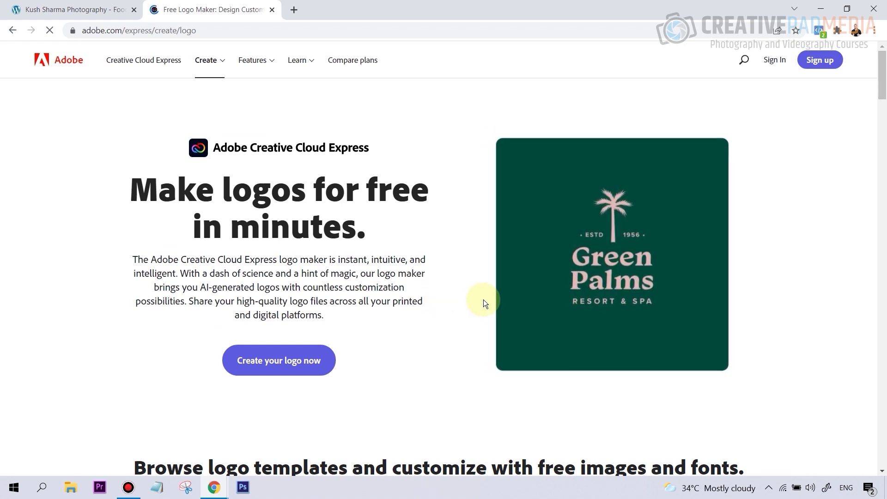
Start 'Create your logo now' from the Adobe Express free logo maker page.
{"action": "scroll", "coordinate": [483, 303], "scroll_direction": "down", "scroll_amount": 1}
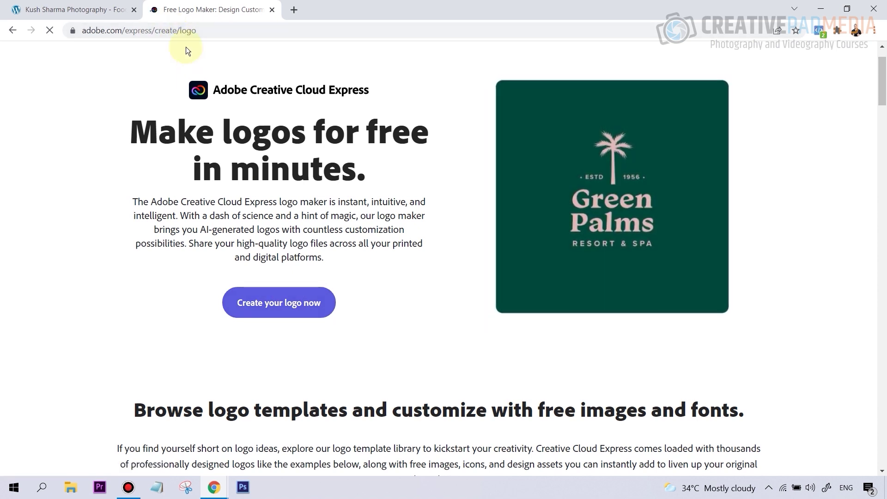
{"action": "left_click", "coordinate": [290, 306]}
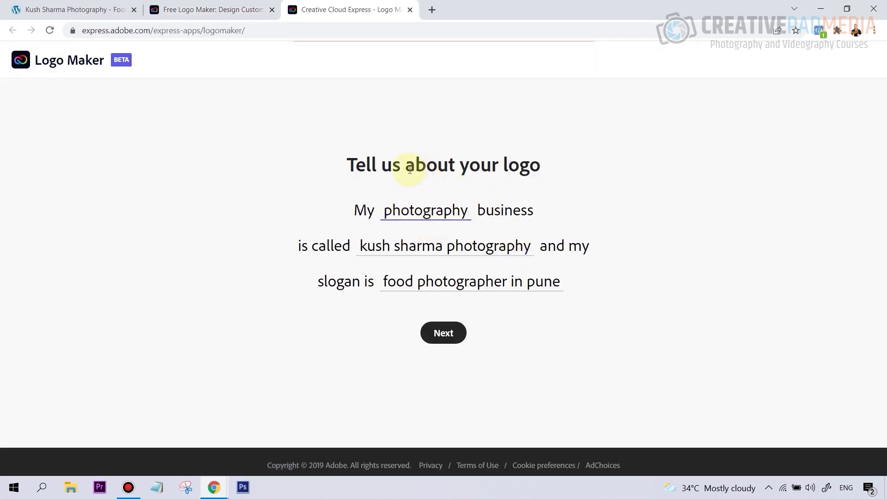
Clear the existing business type, business name and slogan answers.
{"action": "left_click", "coordinate": [389, 210]}
{"action": "left_click_drag", "start_coordinate": [386, 210], "coordinate": [469, 201]}
{"action": "key", "text": "BackSpace"}
{"action": "left_click_drag", "start_coordinate": [522, 245], "coordinate": [367, 245]}
{"action": "key", "text": "BackSpace"}
{"action": "key", "text": "BackSpace"}
{"action": "double_click", "coordinate": [445, 245]}
{"action": "key", "text": "BackSpace"}
{"action": "left_click_drag", "start_coordinate": [507, 281], "coordinate": [383, 281]}
{"action": "key", "text": "BackSpace"}
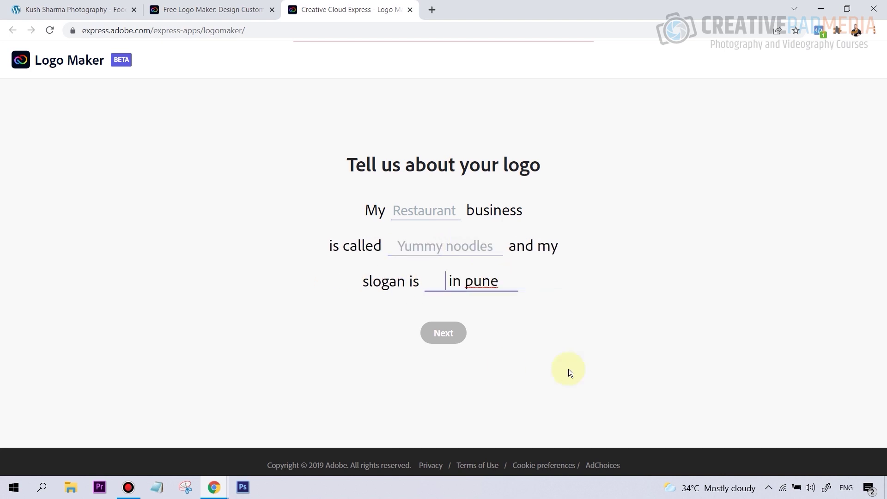
{"action": "left_click_drag", "start_coordinate": [532, 277], "coordinate": [391, 275]}
{"action": "left_click_drag", "start_coordinate": [504, 282], "coordinate": [447, 280]}
{"action": "key", "text": "BackSpace"}
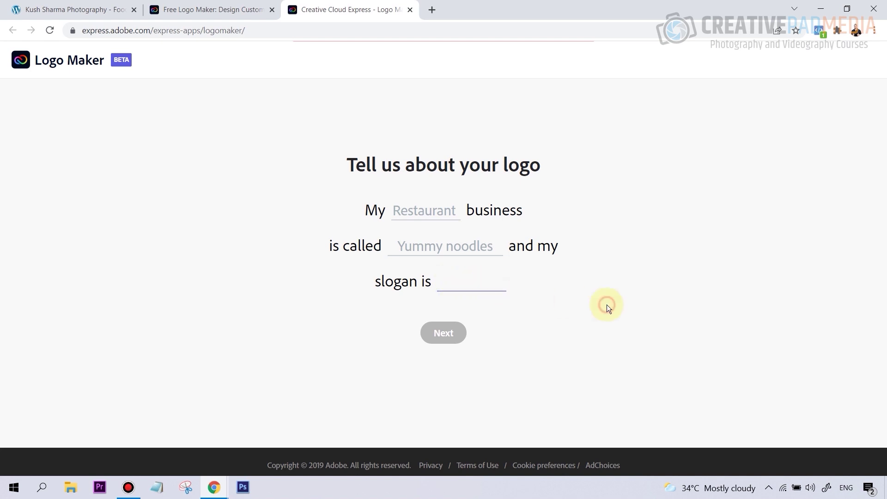
{"action": "left_click", "coordinate": [606, 303]}
Fill business type with photography and the suggested business name, capitalising its initials and Photography.
{"action": "left_click", "coordinate": [432, 213]}
{"action": "left_click", "coordinate": [441, 235]}
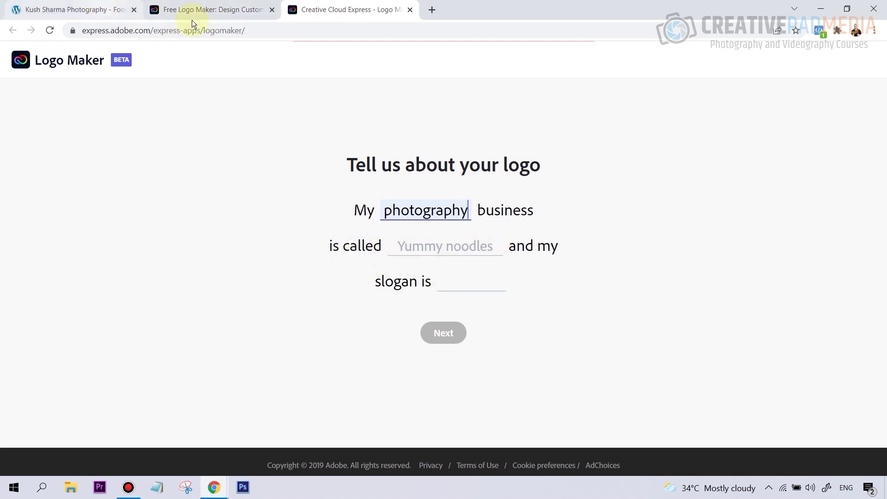
{"action": "left_click", "coordinate": [431, 247]}
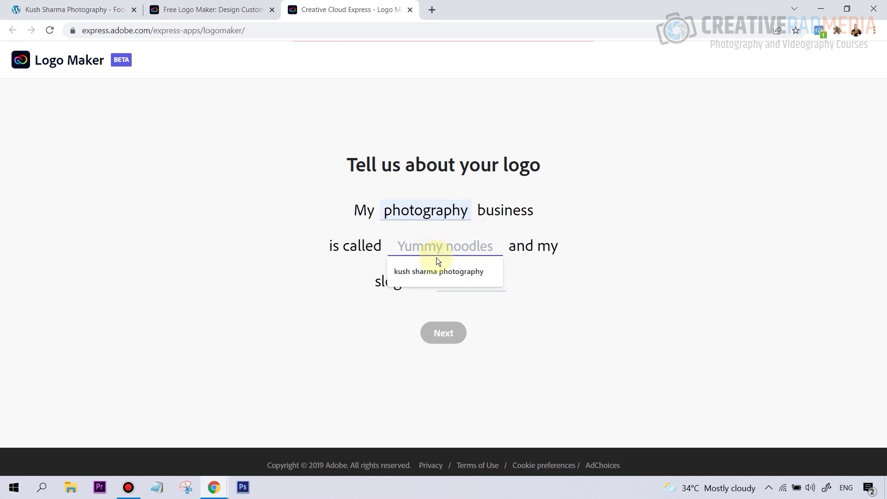
{"action": "left_click", "coordinate": [434, 265]}
{"action": "left_click_drag", "start_coordinate": [375, 245], "coordinate": [394, 246]}
{"action": "type", "text": "Kush Sharma photography"}
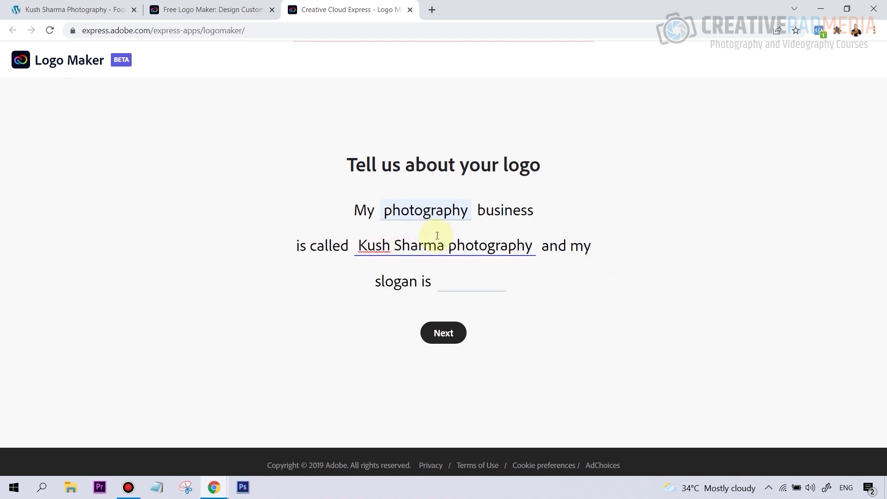
{"action": "left_click_drag", "start_coordinate": [457, 246], "coordinate": [451, 245]}
{"action": "type", "text": "P"}
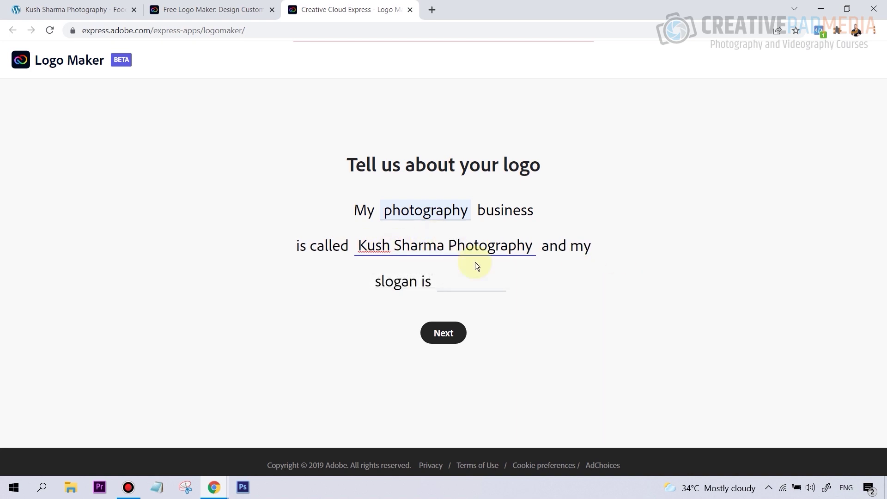
Write the slogan 'Food Photographer in Pune' and continue to the style step.
{"action": "left_click", "coordinate": [458, 285]}
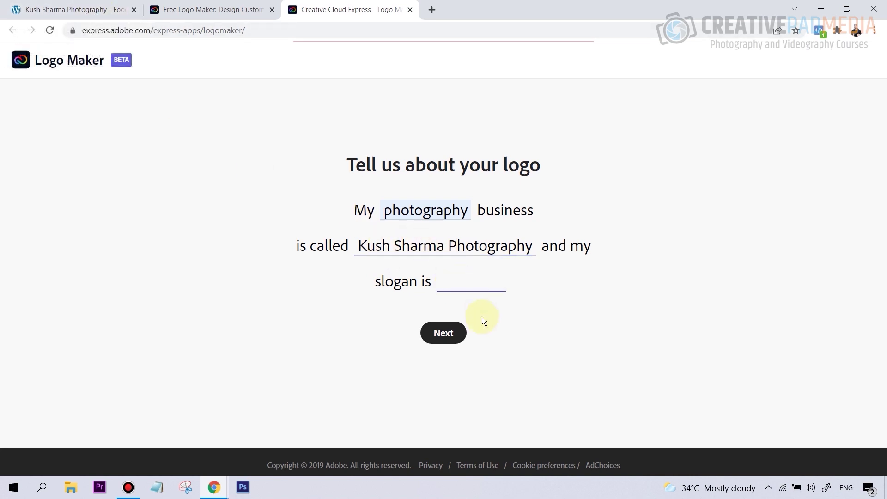
{"action": "type", "text": "Best Phoo"}
{"action": "key", "text": "BackSpace"}
{"action": "type", "text": "tographe"}
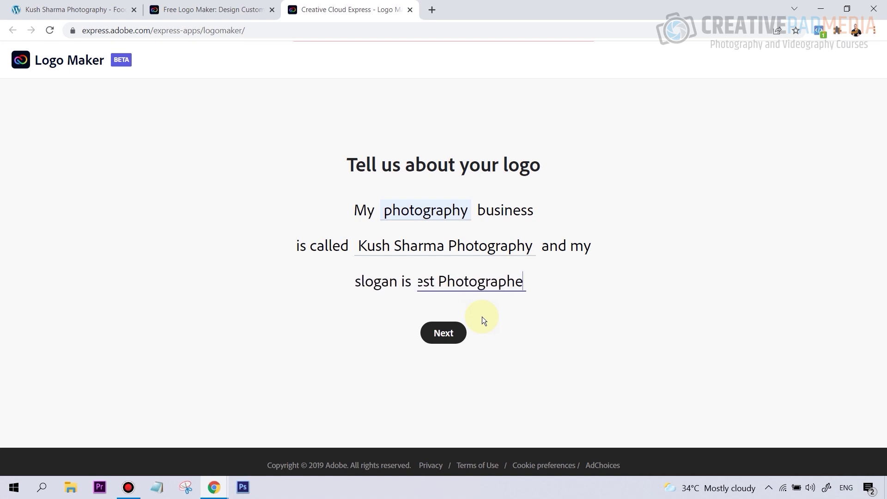
{"action": "type", "text": "r in P"}
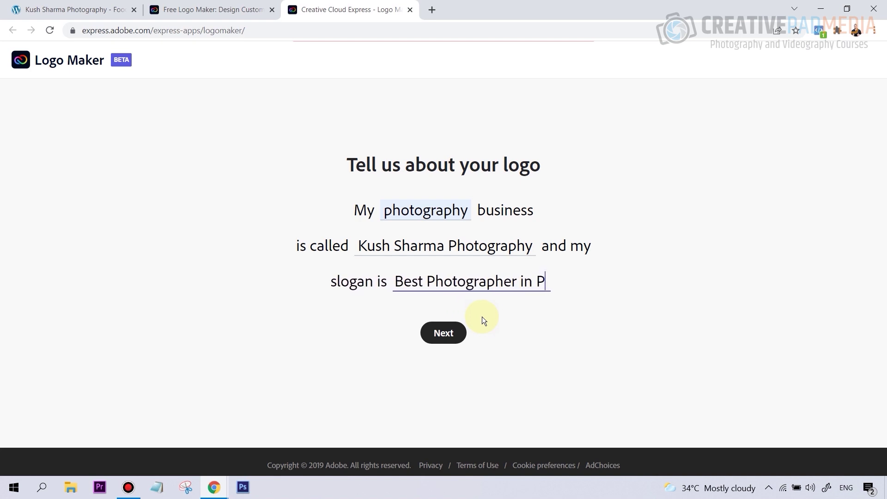
{"action": "type", "text": "une"}
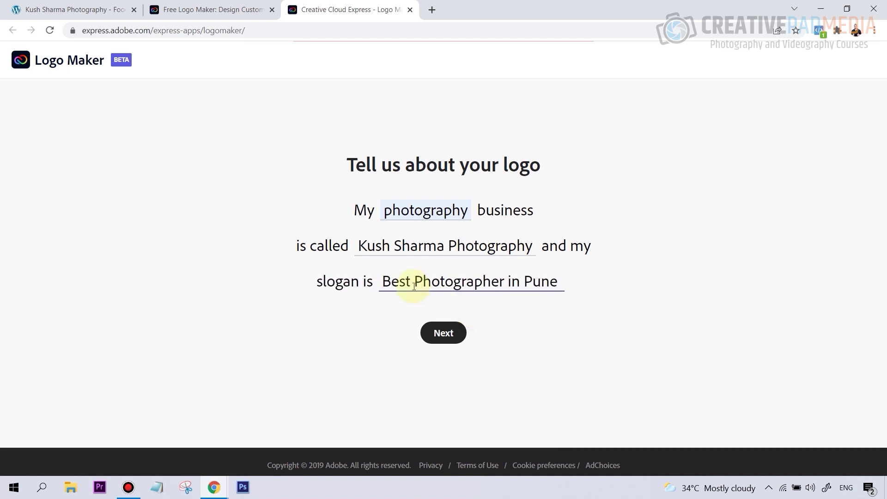
{"action": "left_click", "coordinate": [414, 286]}
{"action": "type", "text": "Food"}
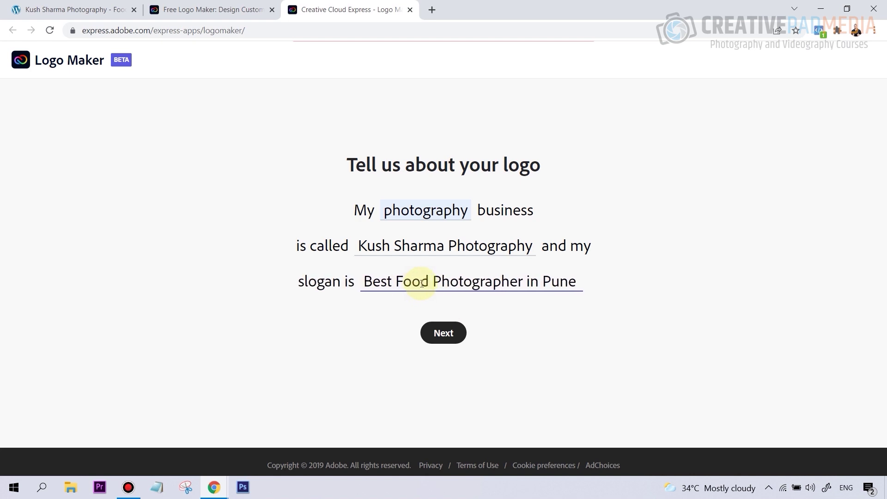
{"action": "left_click", "coordinate": [395, 285]}
{"action": "key", "text": "BackSpace"}
{"action": "key", "text": "BackSpace"}
{"action": "key", "text": "BackSpace"}
{"action": "key", "text": "BackSpace"}
{"action": "key", "text": "BackSpace"}
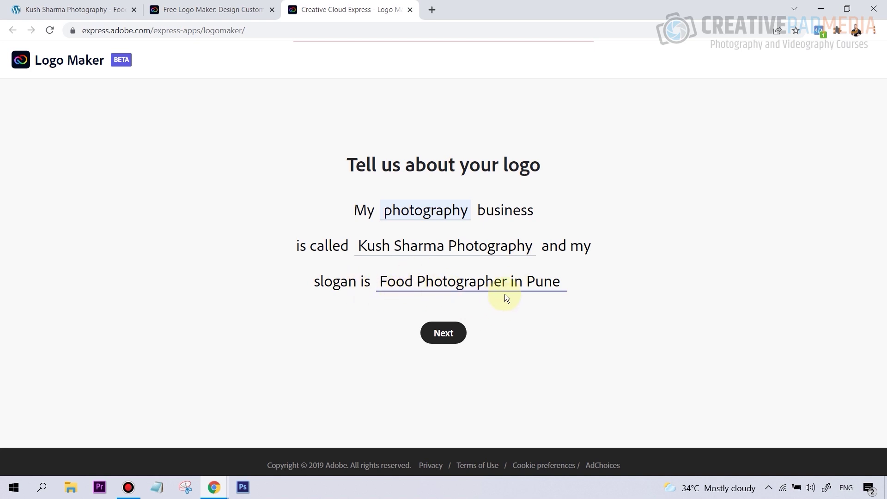
{"action": "left_click", "coordinate": [447, 339]}
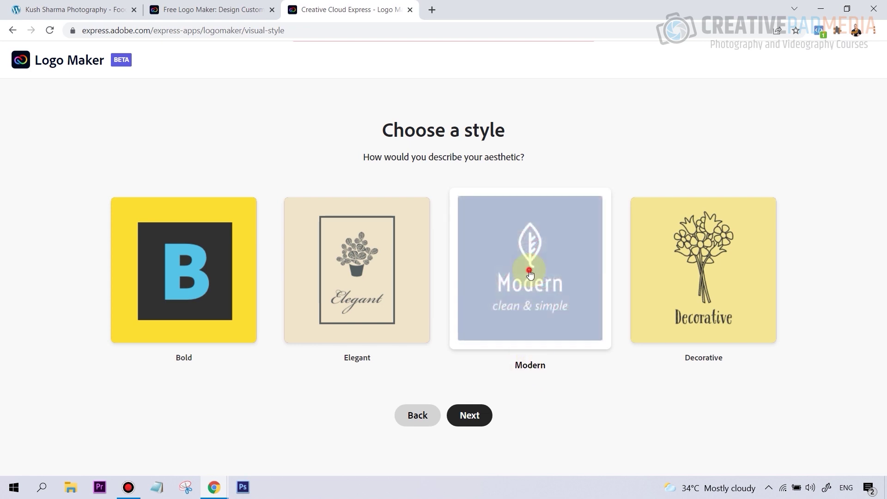
Continue with the Modern style to the icon step.
{"action": "left_click", "coordinate": [467, 416]}
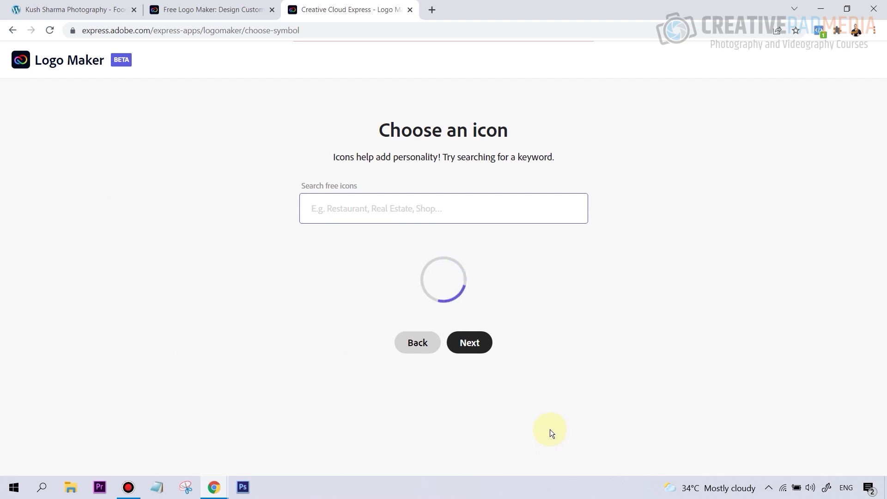
Browse the icon grid, pick the solid black camera icon, and generate logo designs.
{"action": "scroll", "coordinate": [561, 362], "scroll_direction": "down", "scroll_amount": 2}
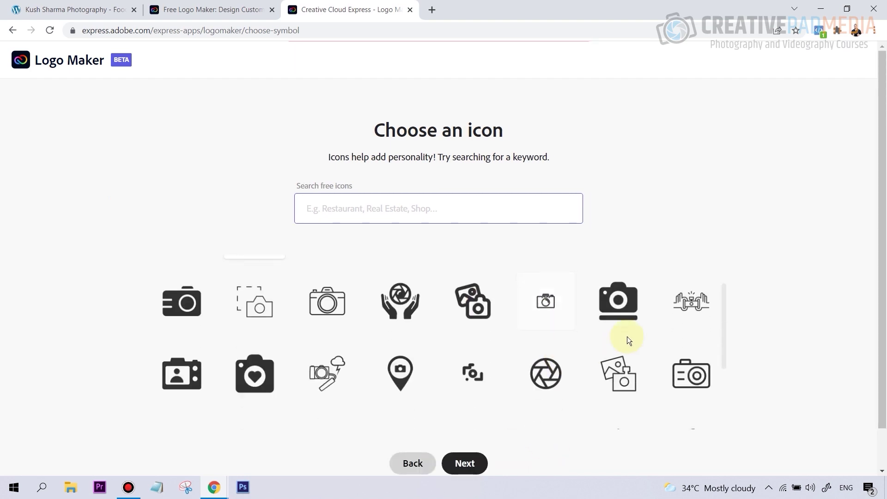
{"action": "scroll", "coordinate": [519, 322], "scroll_direction": "up", "scroll_amount": 2}
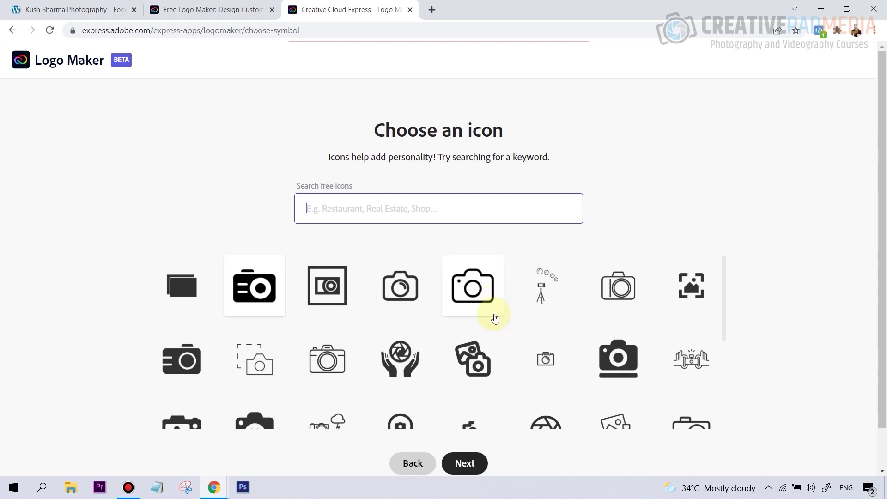
{"action": "scroll", "coordinate": [494, 318], "scroll_direction": "down", "scroll_amount": 1}
{"action": "scroll", "coordinate": [510, 324], "scroll_direction": "down", "scroll_amount": 2}
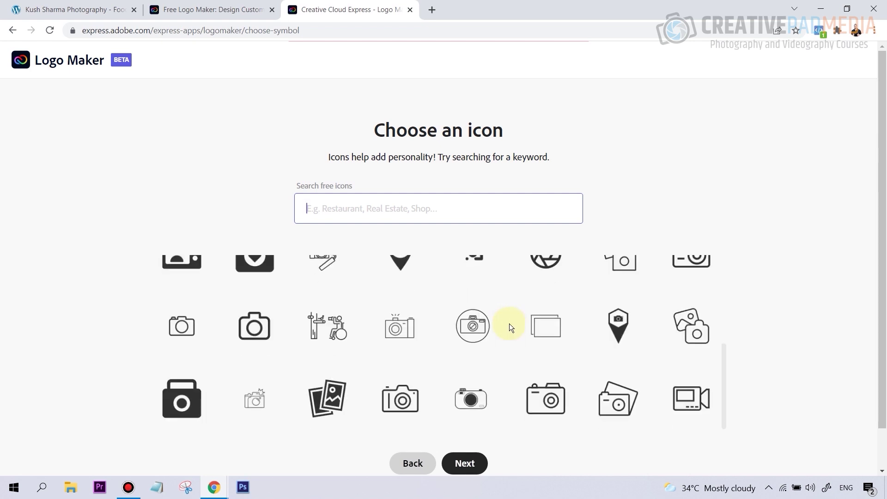
{"action": "scroll", "coordinate": [510, 324], "scroll_direction": "down", "scroll_amount": 1}
{"action": "scroll", "coordinate": [511, 326], "scroll_direction": "up", "scroll_amount": 2}
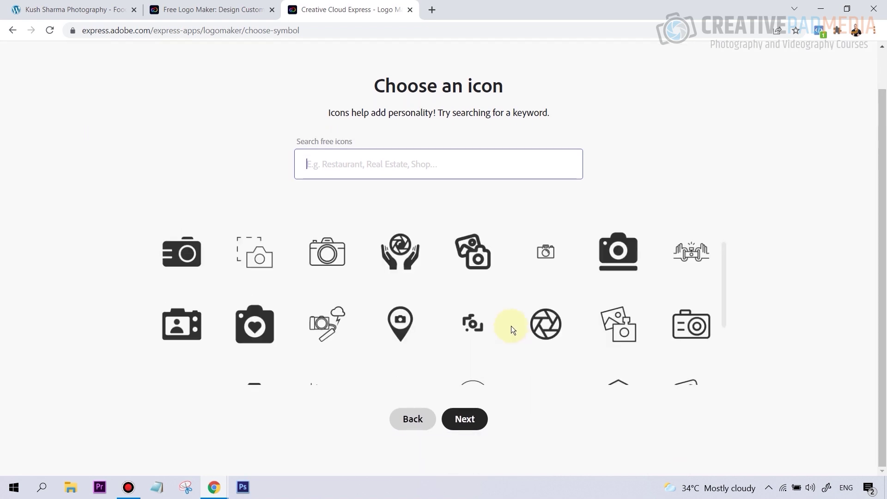
{"action": "scroll", "coordinate": [509, 323], "scroll_direction": "up", "scroll_amount": 1}
{"action": "scroll", "coordinate": [508, 323], "scroll_direction": "up", "scroll_amount": 1}
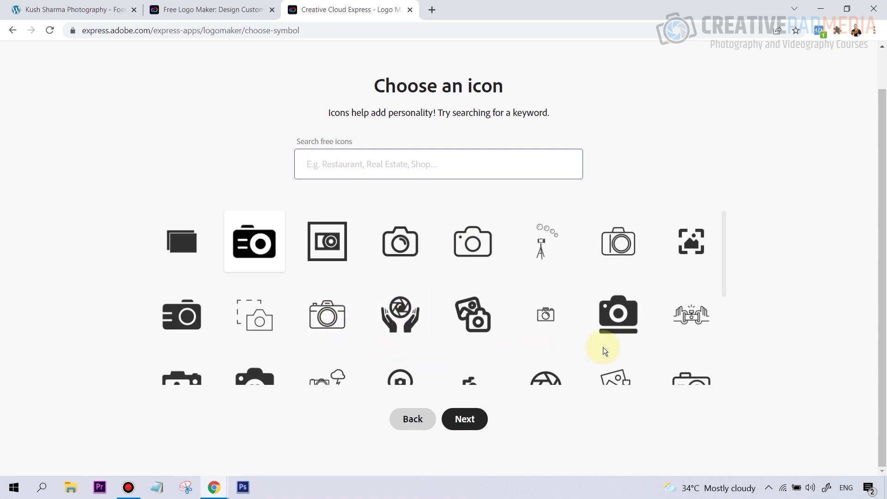
{"action": "left_click", "coordinate": [618, 309]}
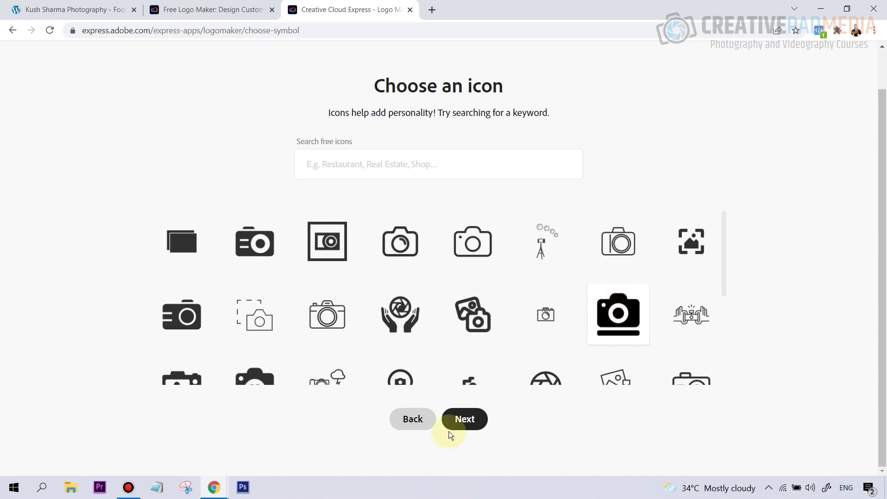
{"action": "left_click", "coordinate": [469, 419]}
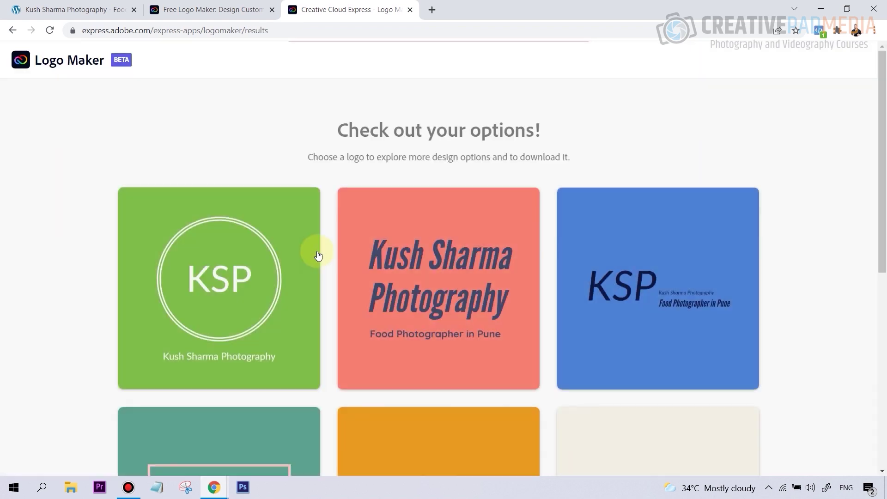
{"action": "scroll", "coordinate": [569, 296], "scroll_direction": "down", "scroll_amount": 7}
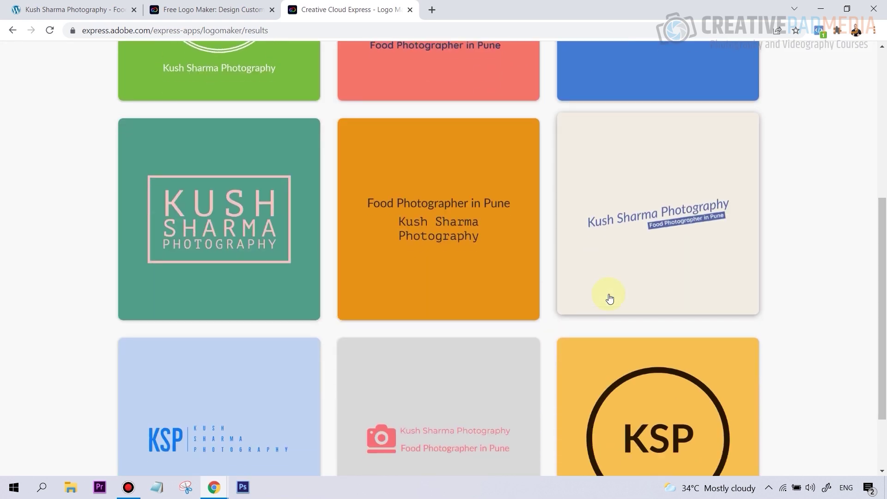
{"action": "scroll", "coordinate": [509, 283], "scroll_direction": "down", "scroll_amount": 1}
{"action": "scroll", "coordinate": [483, 253], "scroll_direction": "up", "scroll_amount": 5}
{"action": "scroll", "coordinate": [484, 204], "scroll_direction": "up", "scroll_amount": 3}
{"action": "scroll", "coordinate": [489, 204], "scroll_direction": "down", "scroll_amount": 19}
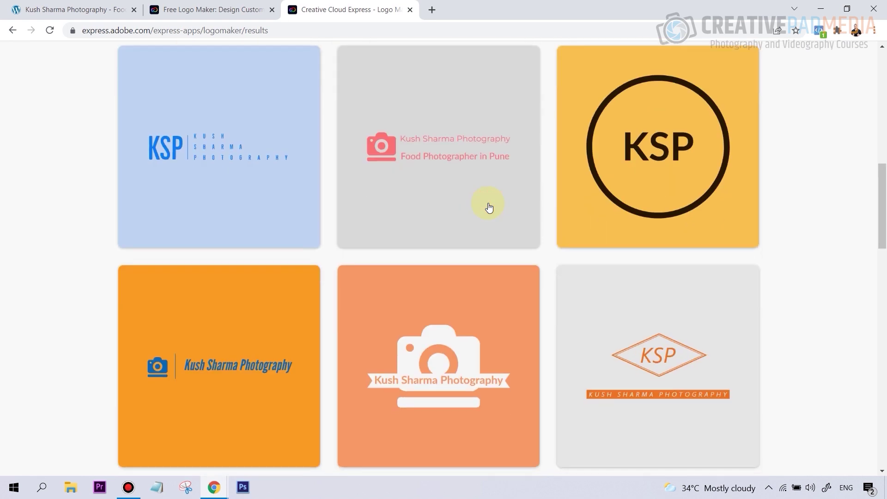
{"action": "scroll", "coordinate": [529, 234], "scroll_direction": "up", "scroll_amount": 9}
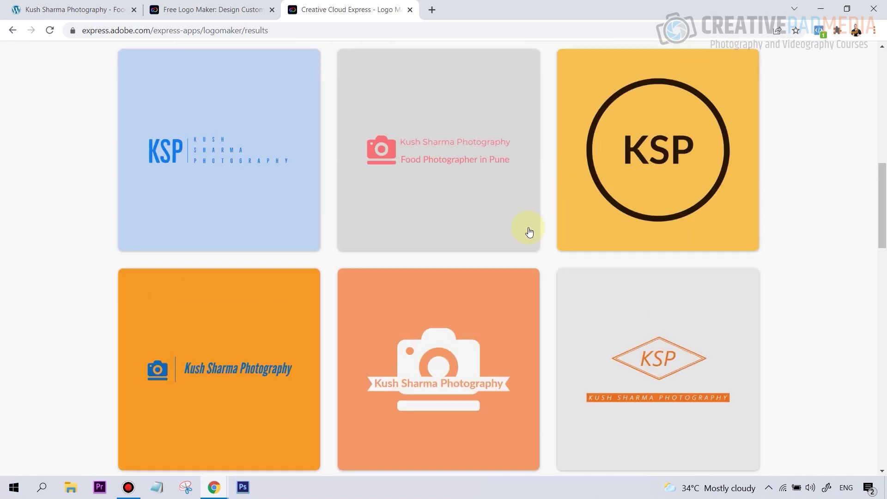
{"action": "scroll", "coordinate": [517, 261], "scroll_direction": "up", "scroll_amount": 10}
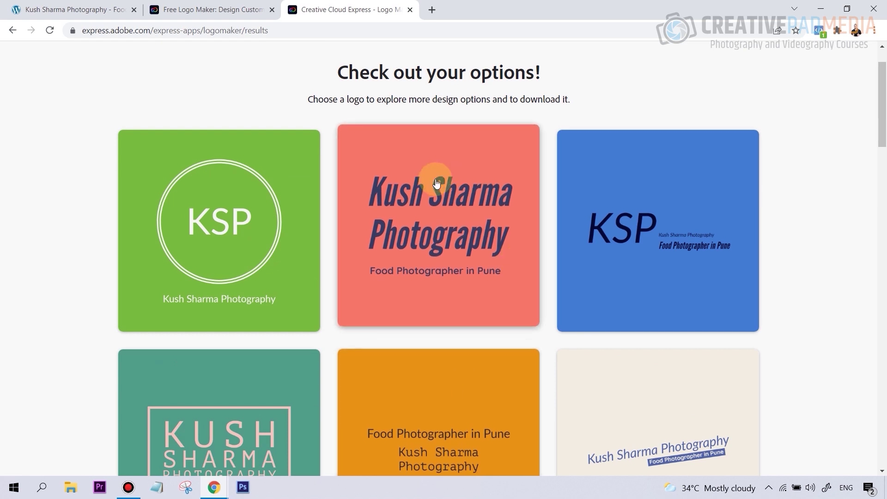
{"action": "scroll", "coordinate": [445, 204], "scroll_direction": "down", "scroll_amount": 5}
{"action": "scroll", "coordinate": [453, 202], "scroll_direction": "down", "scroll_amount": 3}
{"action": "scroll", "coordinate": [453, 200], "scroll_direction": "up", "scroll_amount": 8}
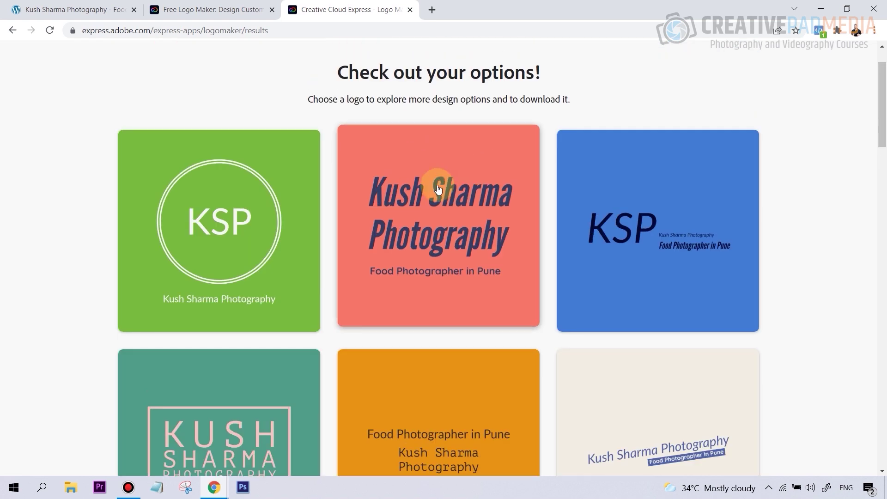
{"action": "scroll", "coordinate": [568, 222], "scroll_direction": "down", "scroll_amount": 3}
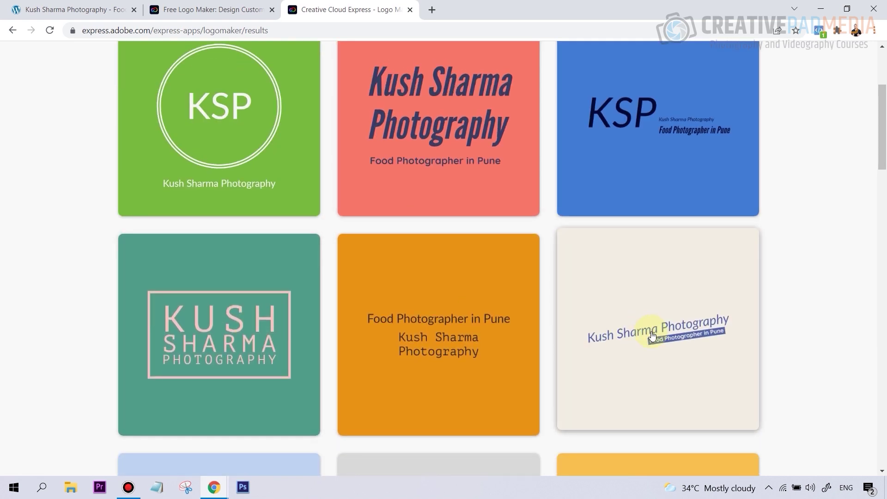
{"action": "scroll", "coordinate": [651, 333], "scroll_direction": "down", "scroll_amount": 1}
{"action": "scroll", "coordinate": [650, 333], "scroll_direction": "down", "scroll_amount": 5}
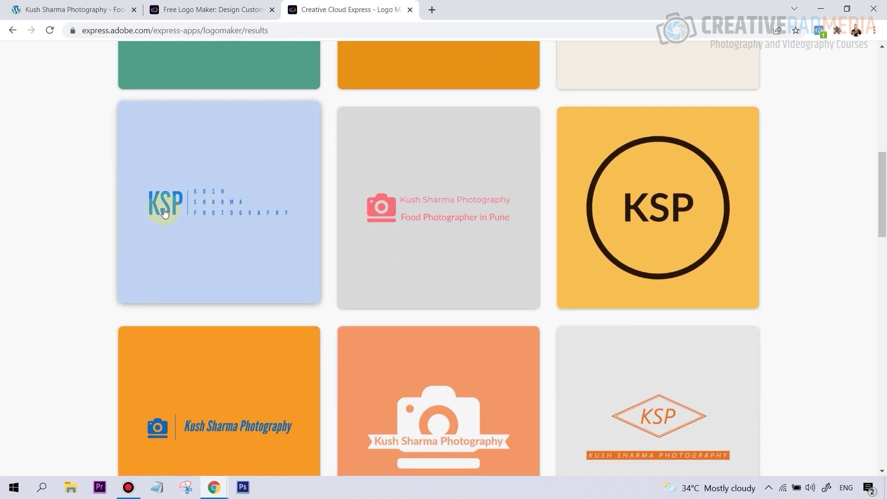
{"action": "scroll", "coordinate": [209, 217], "scroll_direction": "down", "scroll_amount": 1}
{"action": "scroll", "coordinate": [210, 217], "scroll_direction": "down", "scroll_amount": 1}
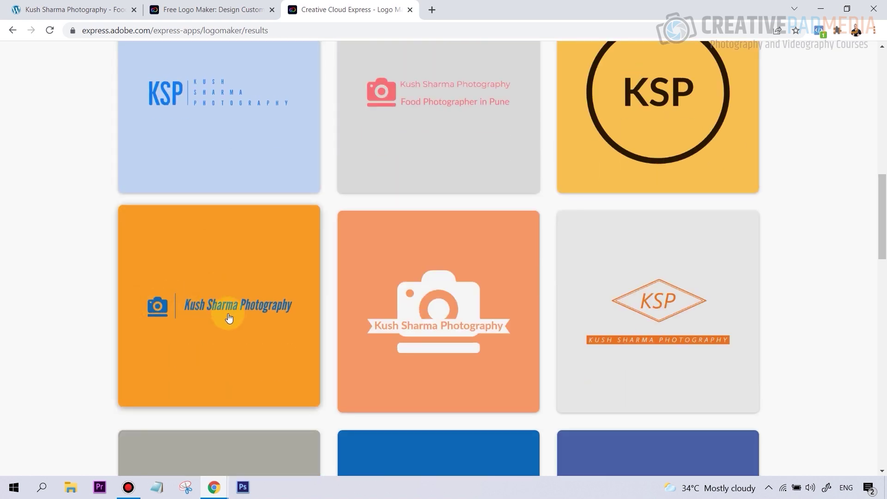
{"action": "scroll", "coordinate": [508, 307], "scroll_direction": "down", "scroll_amount": 5}
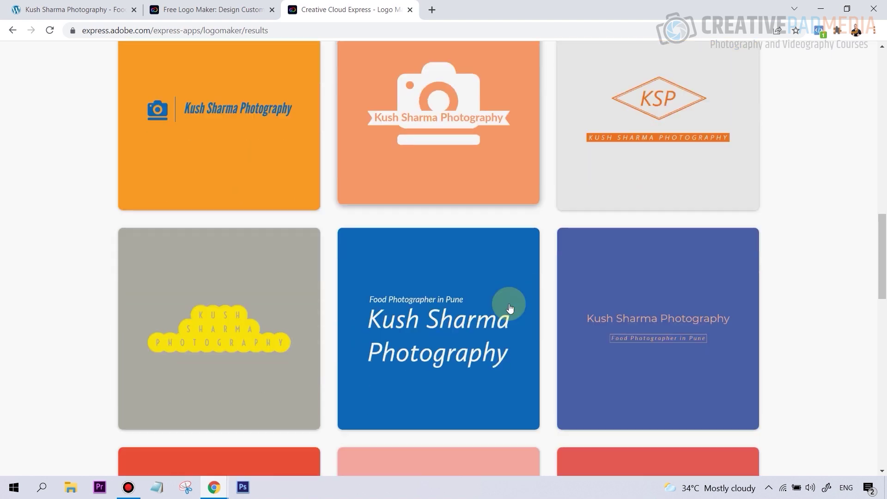
{"action": "scroll", "coordinate": [509, 306], "scroll_direction": "up", "scroll_amount": 3}
{"action": "scroll", "coordinate": [509, 308], "scroll_direction": "up", "scroll_amount": 5}
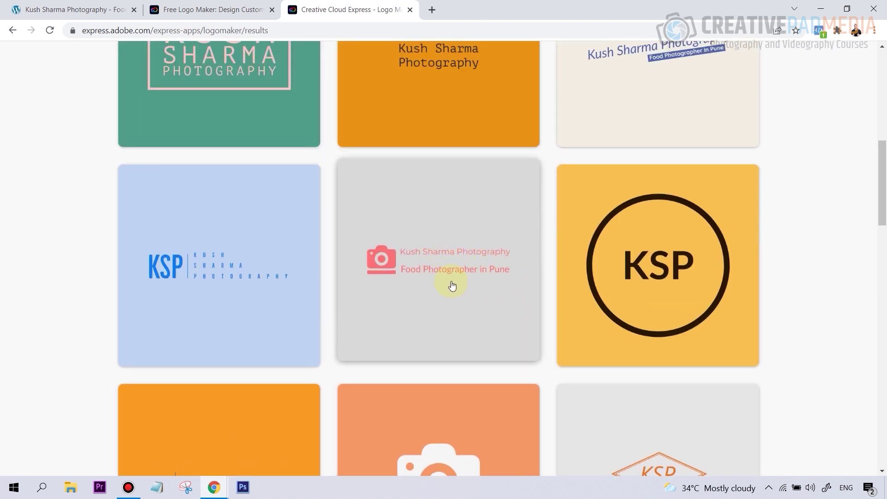
{"action": "scroll", "coordinate": [418, 274], "scroll_direction": "down", "scroll_amount": 7}
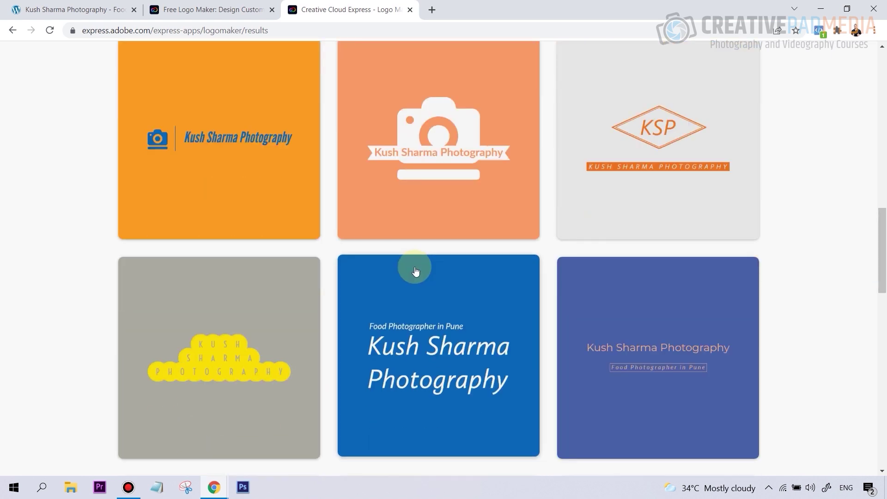
{"action": "scroll", "coordinate": [416, 271], "scroll_direction": "down", "scroll_amount": 8}
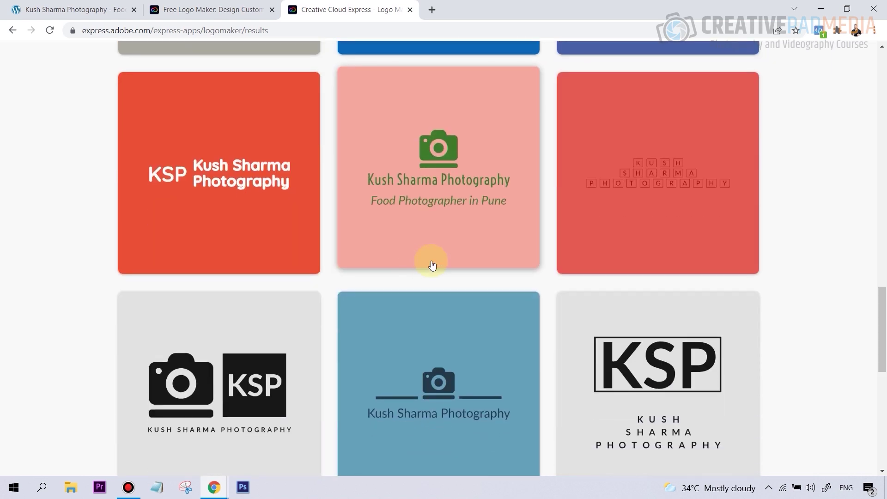
{"action": "scroll", "coordinate": [463, 244], "scroll_direction": "down", "scroll_amount": 2}
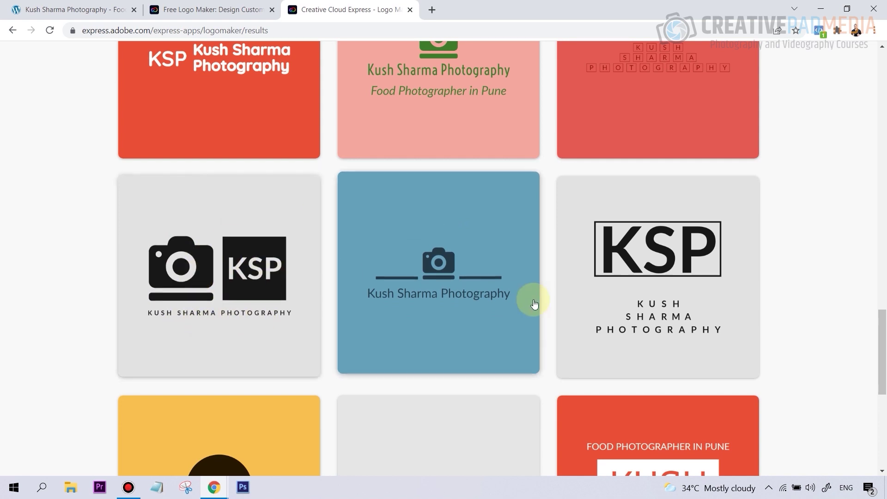
{"action": "scroll", "coordinate": [531, 301], "scroll_direction": "down", "scroll_amount": 5}
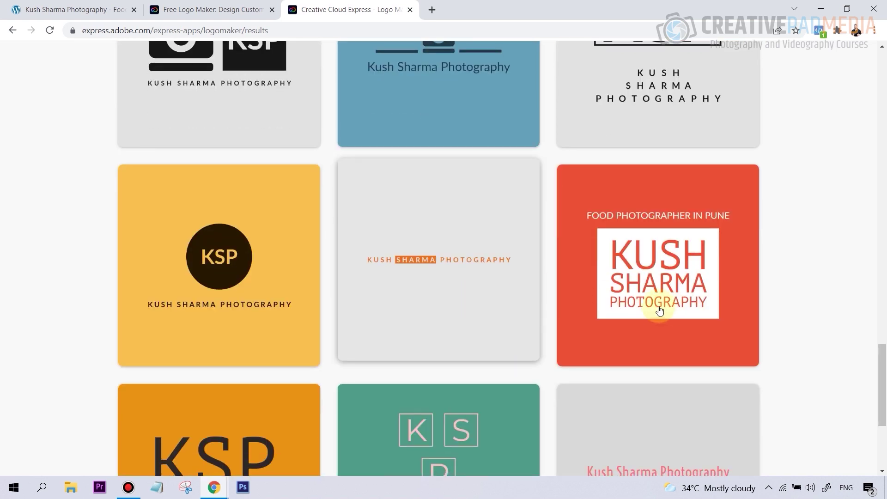
{"action": "scroll", "coordinate": [657, 303], "scroll_direction": "down", "scroll_amount": 6}
{"action": "scroll", "coordinate": [659, 306], "scroll_direction": "up", "scroll_amount": 8}
{"action": "scroll", "coordinate": [659, 309], "scroll_direction": "up", "scroll_amount": 4}
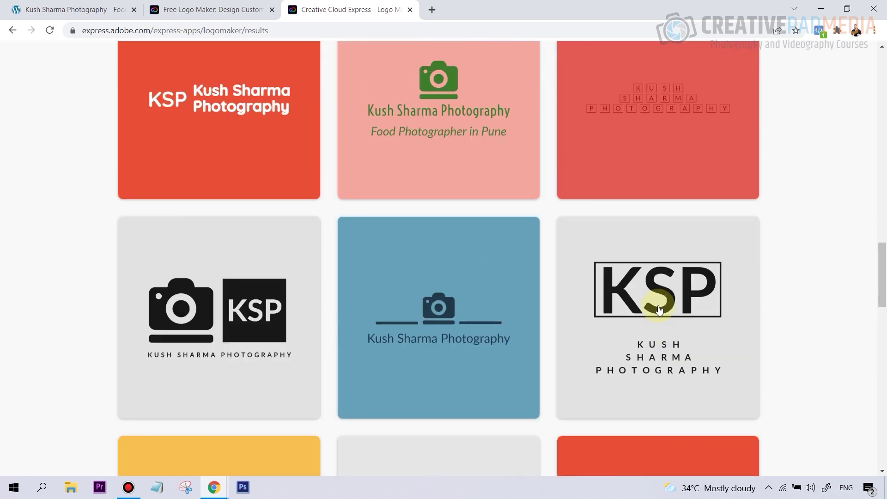
{"action": "scroll", "coordinate": [657, 307], "scroll_direction": "up", "scroll_amount": 5}
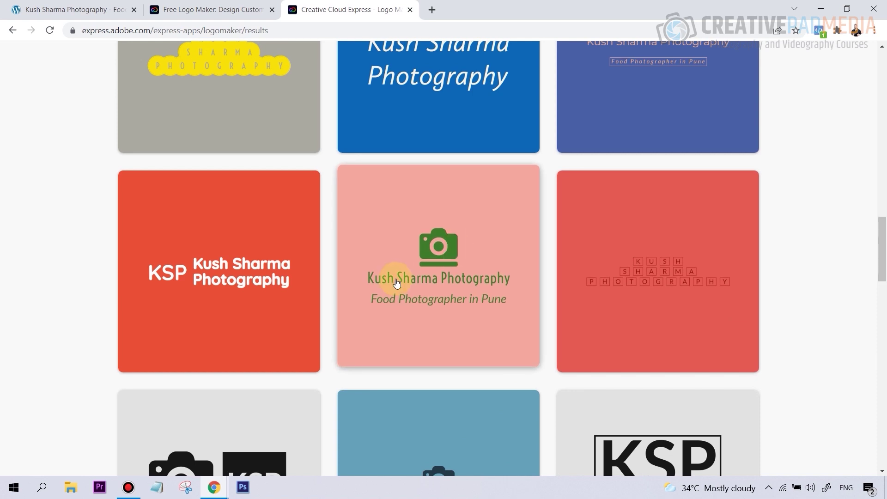
Open the pink camera logo card for customising.
{"action": "left_click", "coordinate": [484, 229]}
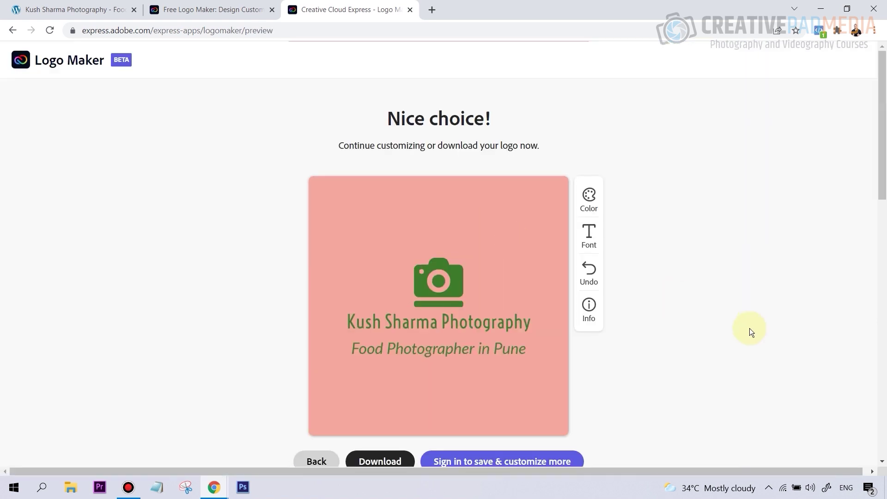
{"action": "scroll", "coordinate": [749, 328], "scroll_direction": "down", "scroll_amount": 2}
{"action": "scroll", "coordinate": [749, 328], "scroll_direction": "up", "scroll_amount": 1}
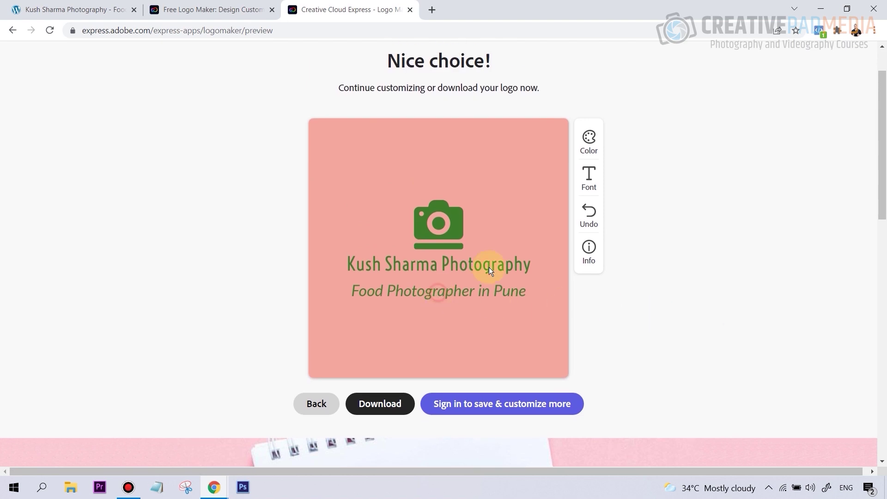
Cycle font pairings until the name is condensed with a bold italic condensed tagline.
{"action": "left_click", "coordinate": [587, 183]}
{"action": "left_click", "coordinate": [589, 186]}
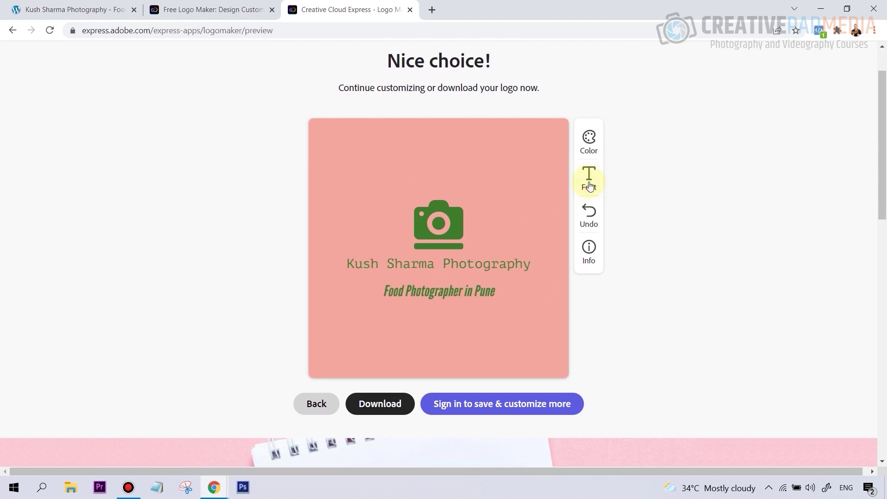
{"action": "left_click", "coordinate": [589, 186]}
{"action": "left_click", "coordinate": [589, 186]}
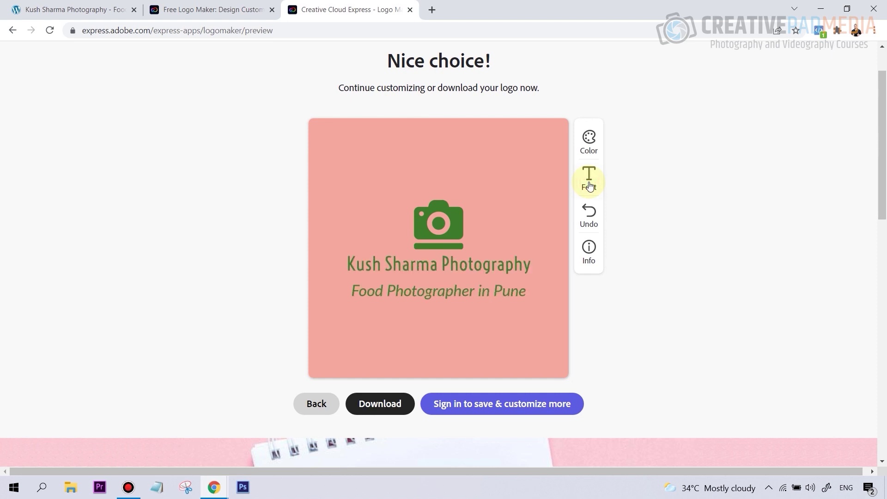
{"action": "left_click", "coordinate": [589, 186]}
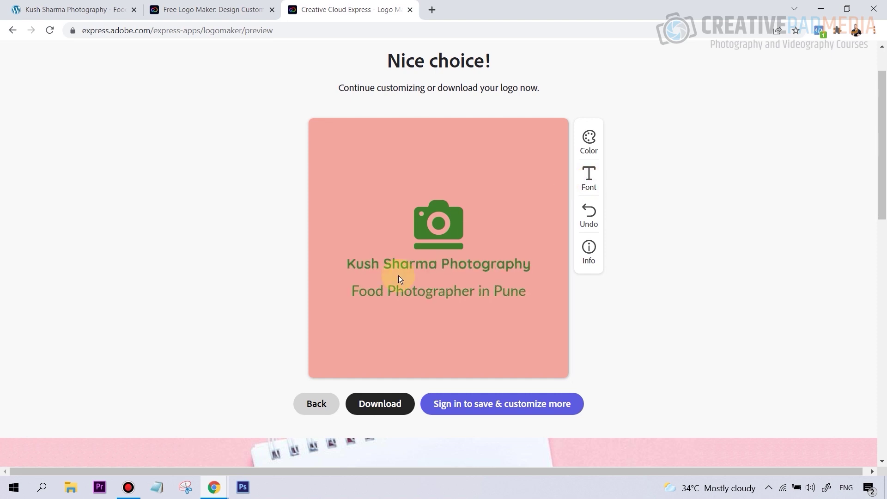
{"action": "left_click", "coordinate": [580, 187]}
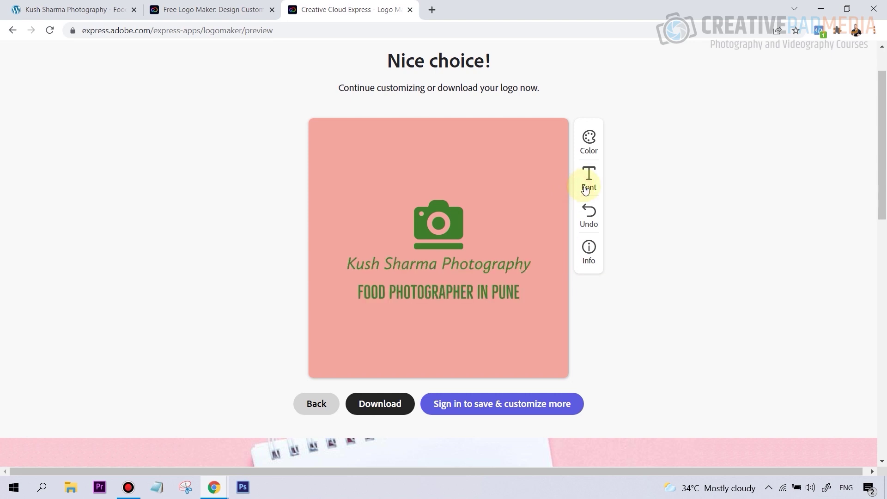
{"action": "left_click", "coordinate": [585, 189]}
{"action": "left_click", "coordinate": [585, 187]}
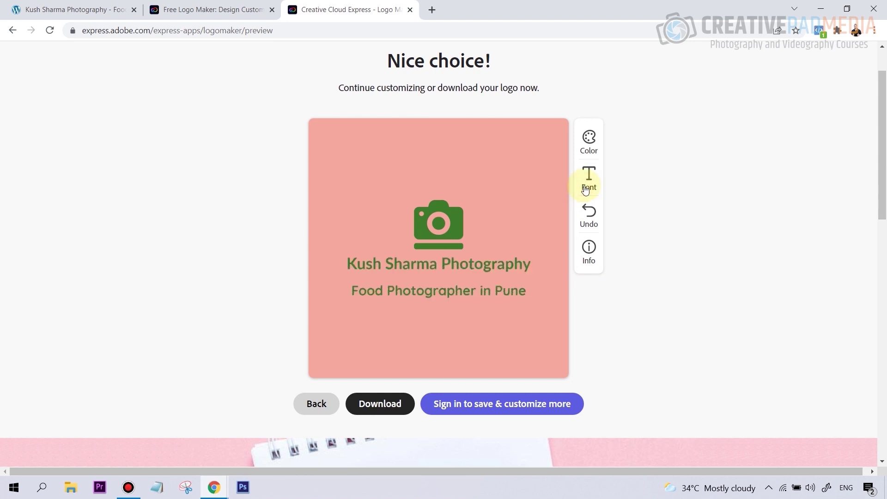
{"action": "left_click", "coordinate": [586, 189]}
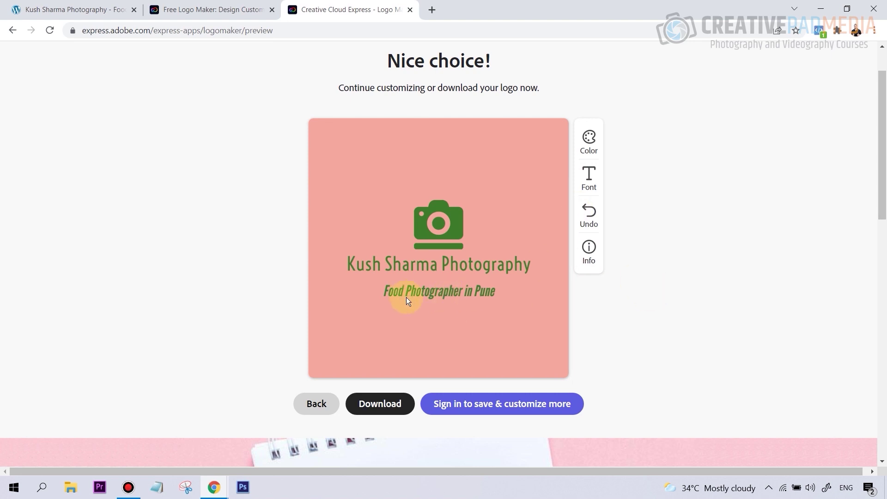
{"action": "scroll", "coordinate": [702, 296], "scroll_direction": "down", "scroll_amount": 5}
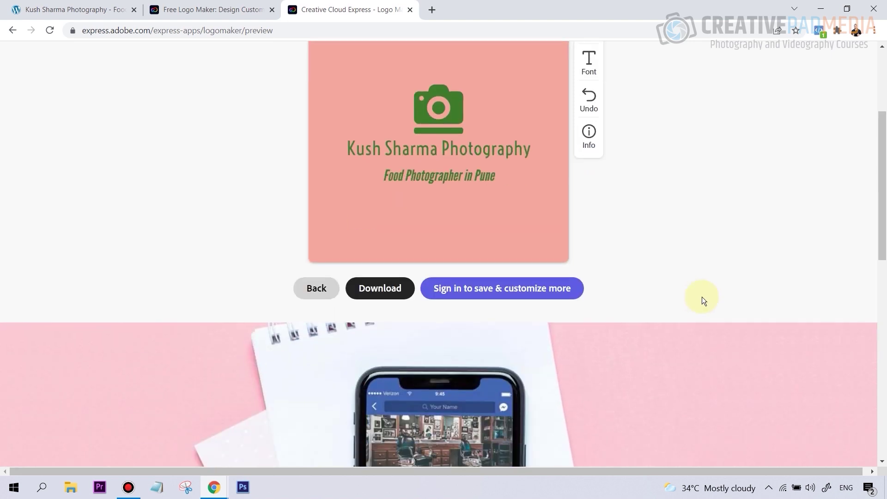
{"action": "scroll", "coordinate": [702, 296], "scroll_direction": "up", "scroll_amount": 6}
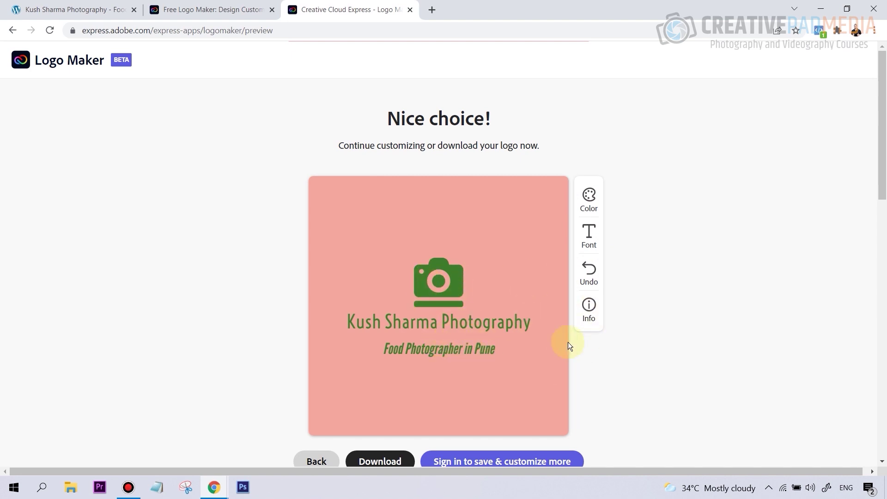
{"action": "scroll", "coordinate": [567, 342], "scroll_direction": "down", "scroll_amount": 2}
{"action": "scroll", "coordinate": [567, 342], "scroll_direction": "up", "scroll_amount": 1}
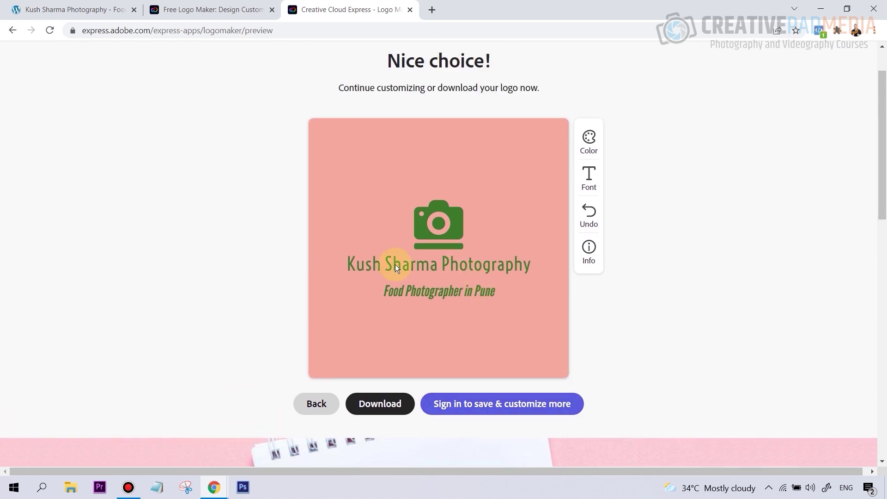
{"action": "scroll", "coordinate": [484, 296], "scroll_direction": "down", "scroll_amount": 3}
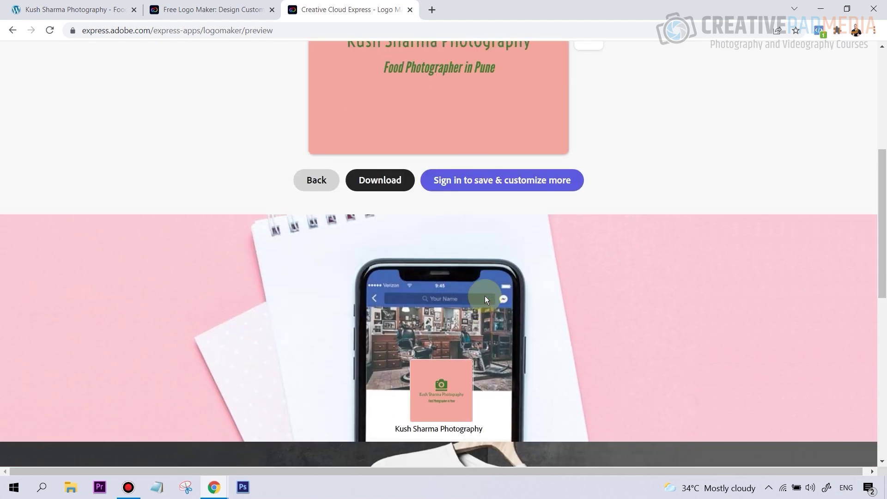
{"action": "scroll", "coordinate": [484, 296], "scroll_direction": "up", "scroll_amount": 4}
{"action": "scroll", "coordinate": [484, 296], "scroll_direction": "down", "scroll_amount": 1}
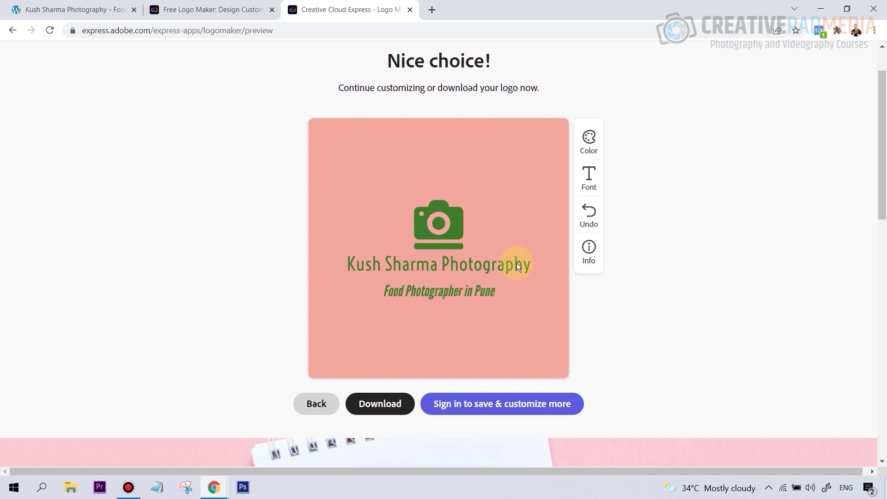
{"action": "left_click", "coordinate": [550, 232]}
{"action": "scroll", "coordinate": [496, 300], "scroll_direction": "down", "scroll_amount": 1}
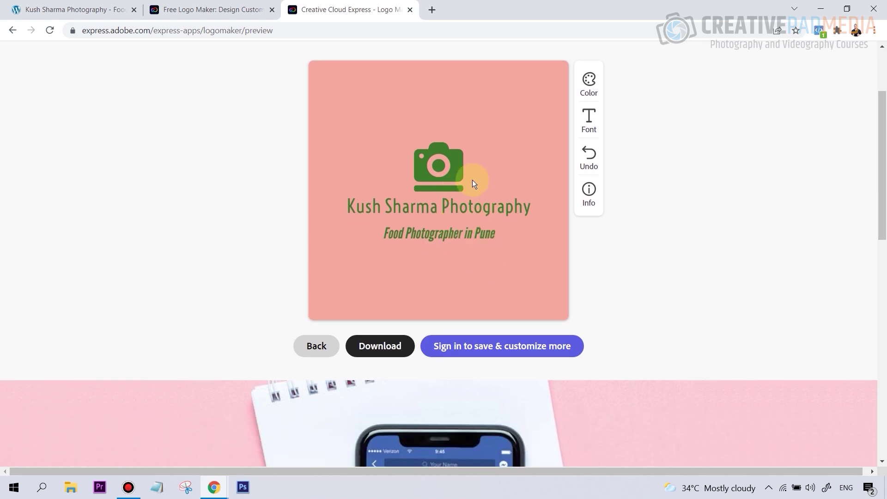
Cycle colour schemes until the logo is beige with indigo.
{"action": "left_click", "coordinate": [585, 82]}
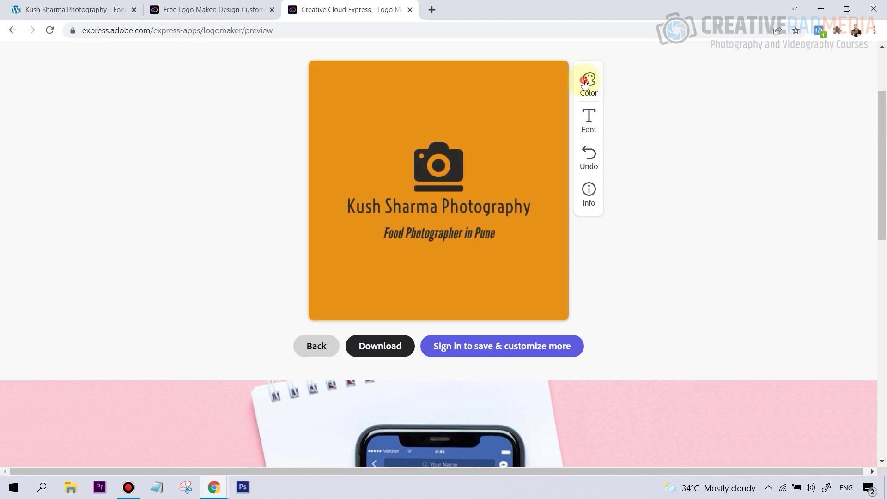
{"action": "left_click", "coordinate": [584, 82]}
{"action": "left_click", "coordinate": [584, 82]}
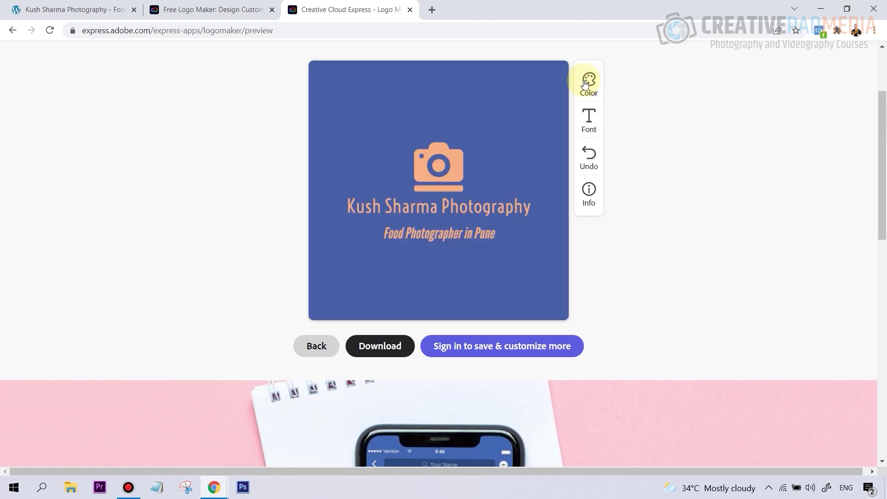
{"action": "left_click", "coordinate": [585, 83]}
{"action": "left_click", "coordinate": [584, 83]}
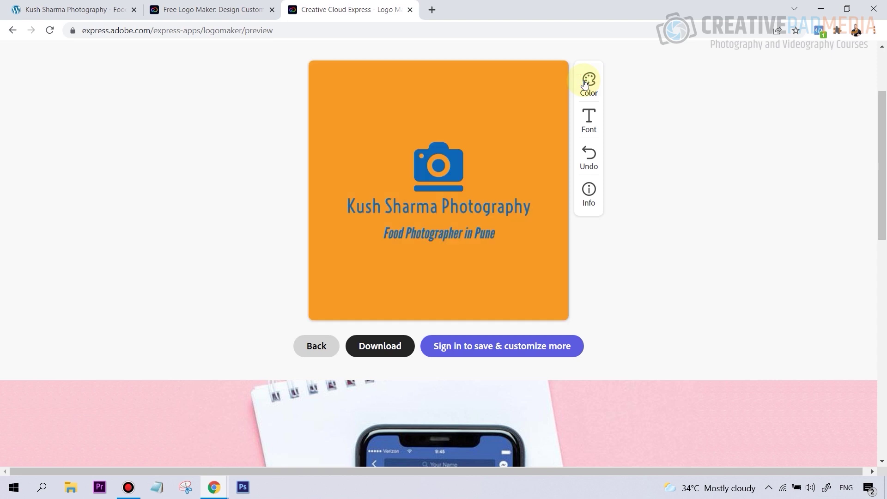
{"action": "left_click", "coordinate": [584, 83]}
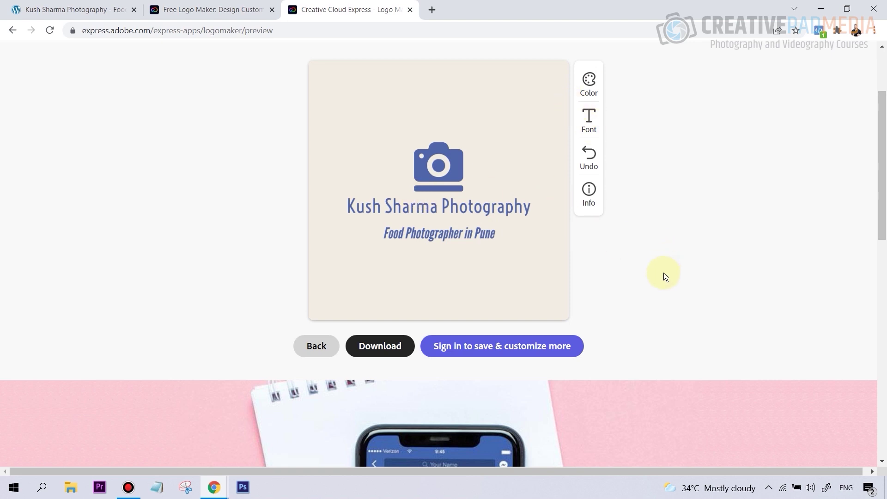
Download the logo as a zip and open its options in Chrome's download bar.
{"action": "scroll", "coordinate": [663, 273], "scroll_direction": "down", "scroll_amount": 3}
{"action": "scroll", "coordinate": [508, 310], "scroll_direction": "up", "scroll_amount": 3}
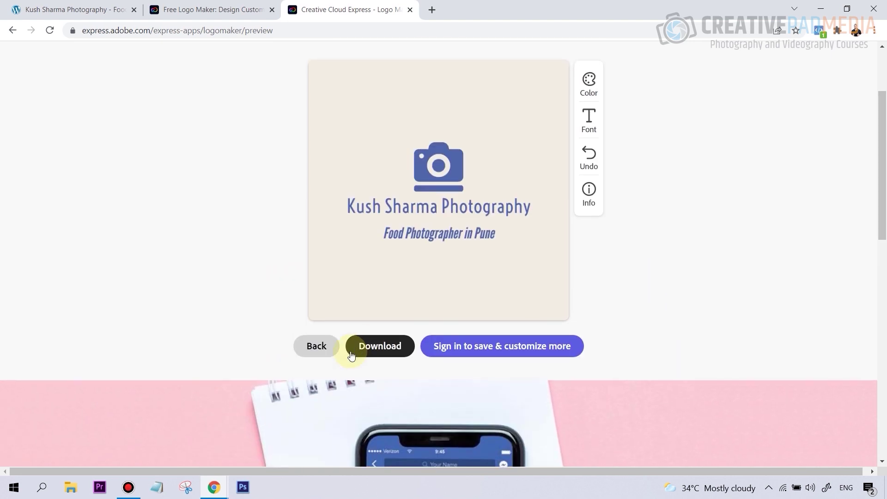
{"action": "left_click", "coordinate": [391, 355]}
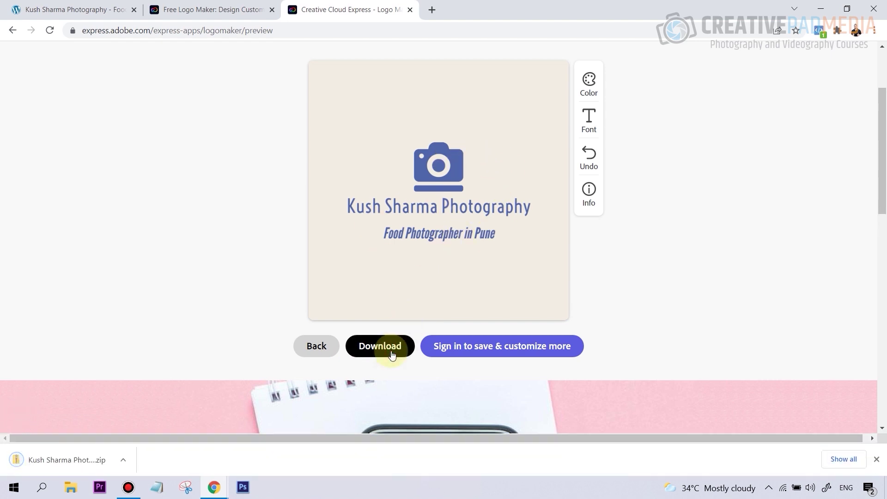
{"action": "right_click", "coordinate": [78, 463]}
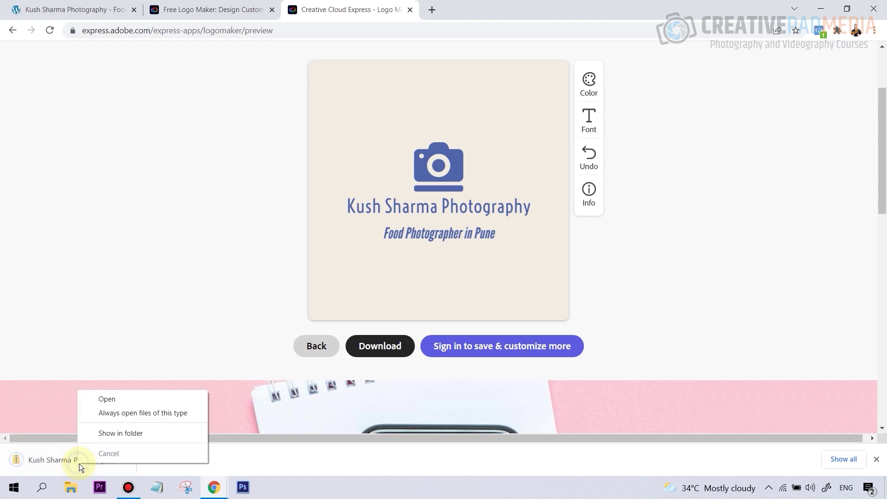
Show the downloaded zip in File Explorer and extract all its files.
{"action": "left_click", "coordinate": [123, 434]}
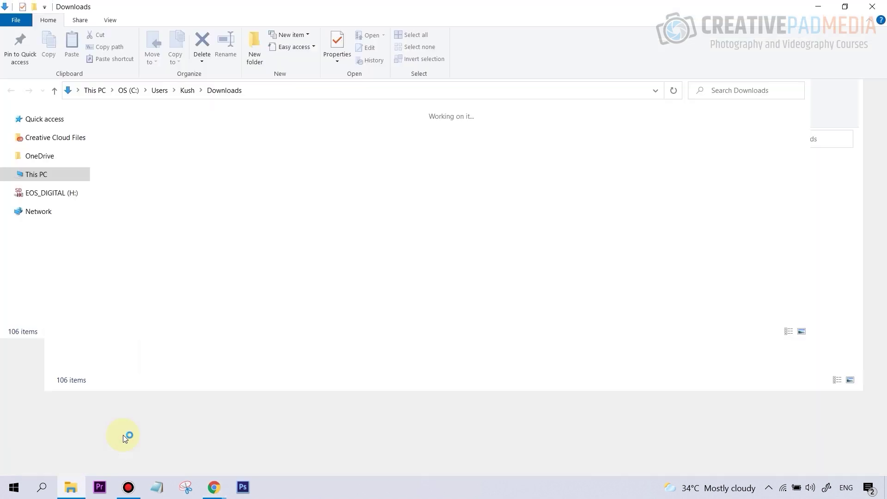
{"action": "right_click", "coordinate": [162, 197]}
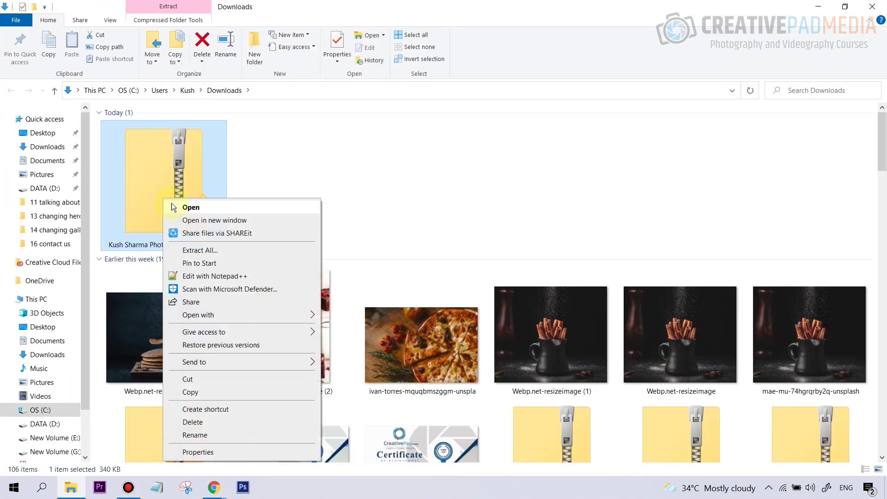
{"action": "left_click", "coordinate": [229, 251]}
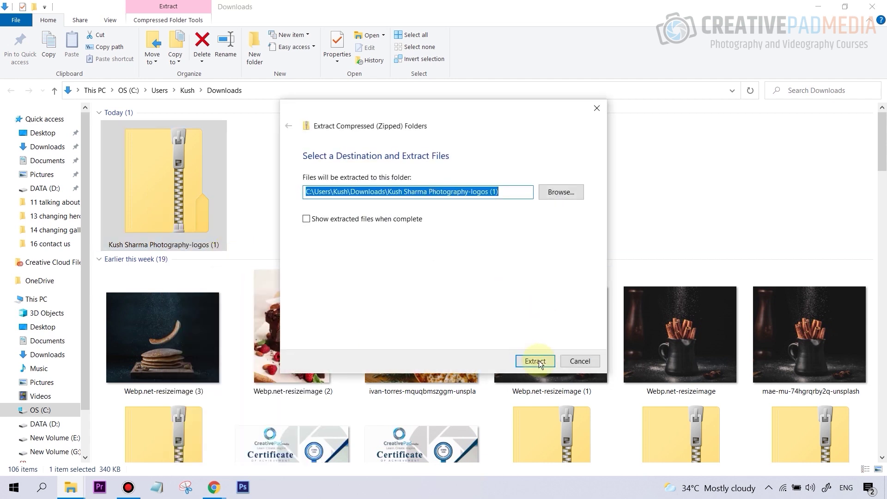
{"action": "left_click", "coordinate": [537, 362]}
Open the extracted folder, preview the transparent logo, then select the first logo file.
{"action": "double_click", "coordinate": [310, 177]}
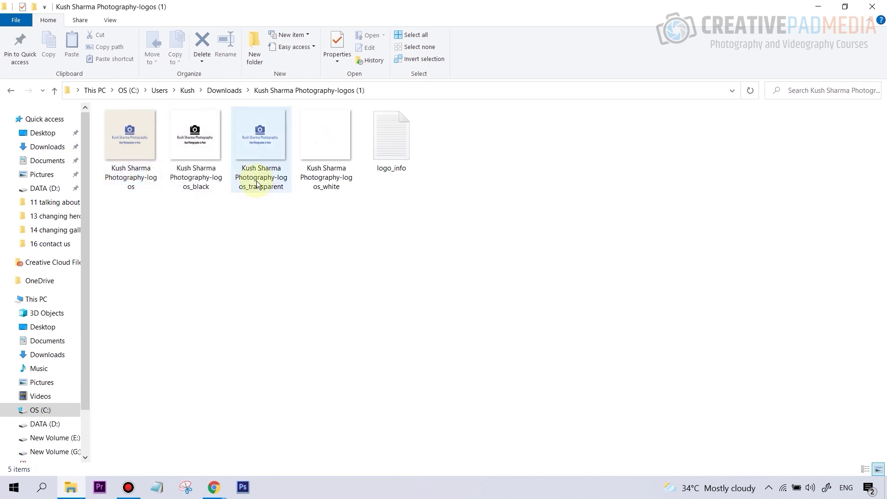
{"action": "double_click", "coordinate": [262, 146]}
{"action": "left_click", "coordinate": [875, 7]}
{"action": "left_click", "coordinate": [135, 139]}
Preview the beige-background JPEG, then the black and white logo PNGs in Photos.
{"action": "double_click", "coordinate": [135, 140]}
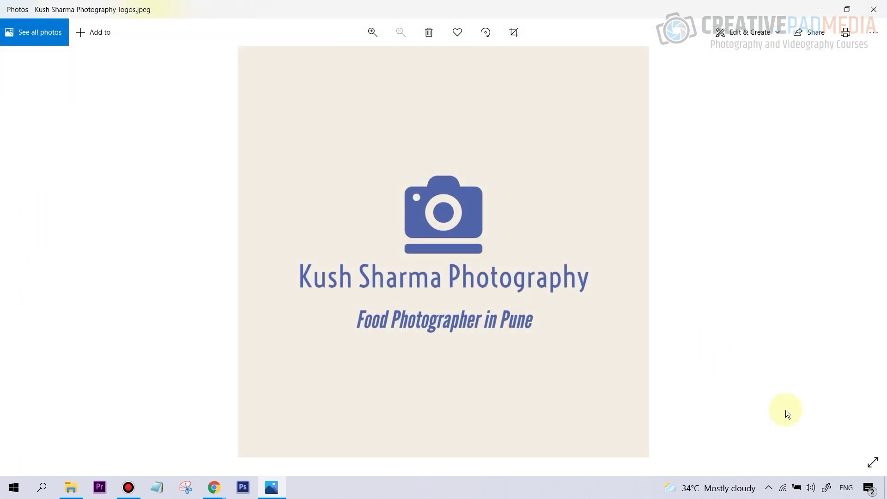
{"action": "left_click", "coordinate": [873, 10]}
{"action": "double_click", "coordinate": [199, 138]}
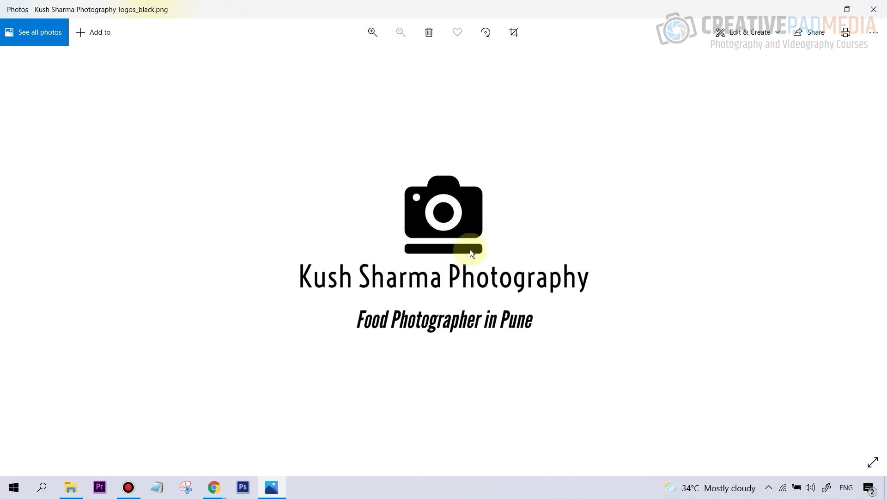
{"action": "left_click", "coordinate": [873, 9]}
{"action": "double_click", "coordinate": [308, 139]}
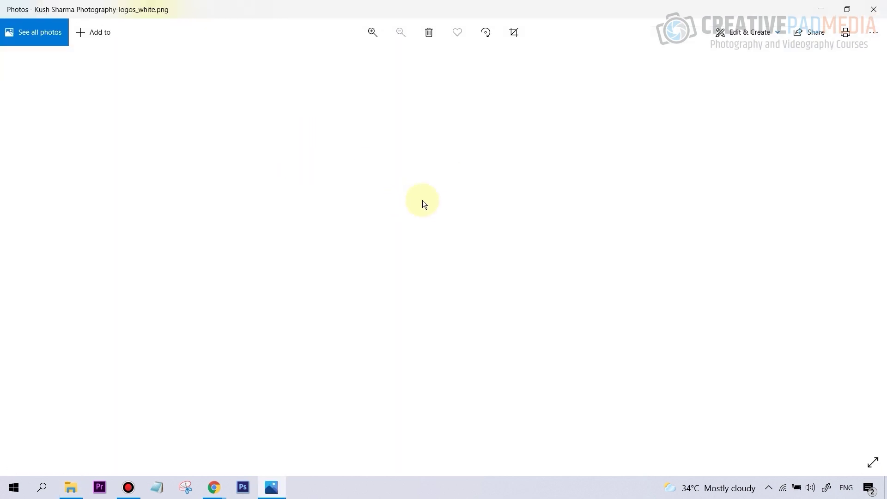
Preview the transparent logo PNG, then bring the Chrome window with the website forward.
{"action": "left_click", "coordinate": [873, 9]}
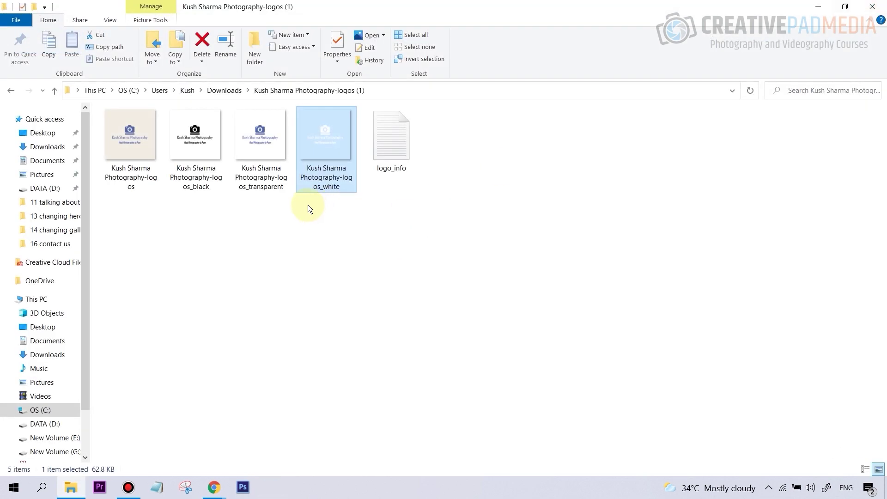
{"action": "double_click", "coordinate": [271, 132]}
{"action": "left_click", "coordinate": [873, 9]}
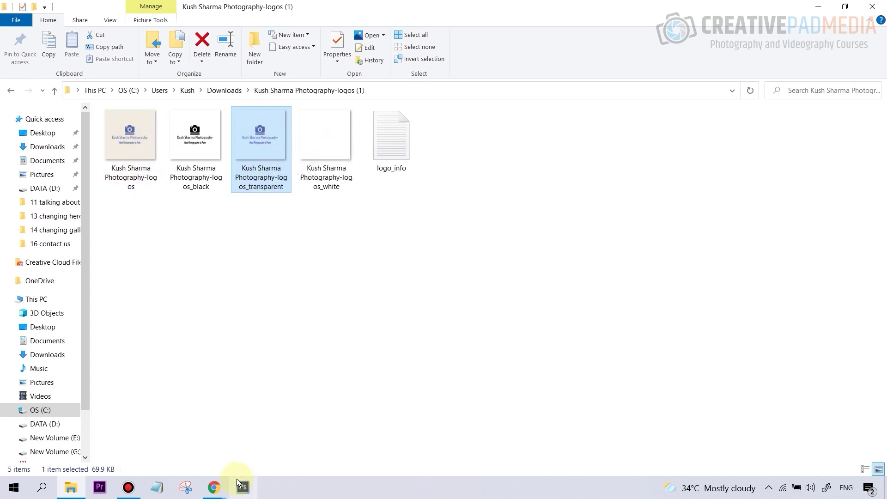
{"action": "left_click", "coordinate": [219, 492]}
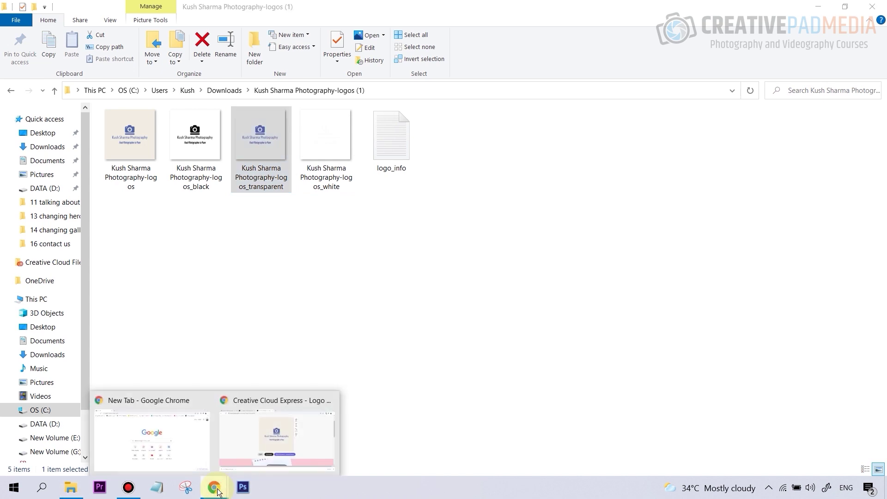
{"action": "left_click", "coordinate": [245, 467]}
Switch to the Kush Sharma Photography site tab to review its PHOTOGRAPH header logo.
{"action": "left_click", "coordinate": [74, 10]}
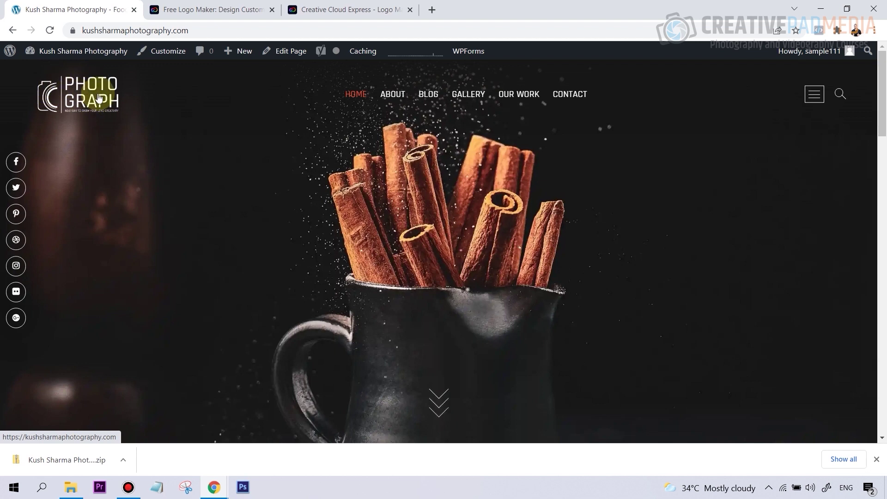
Reopen the black logo PNG from the logos folder to view it, then close it.
{"action": "left_click", "coordinate": [70, 487]}
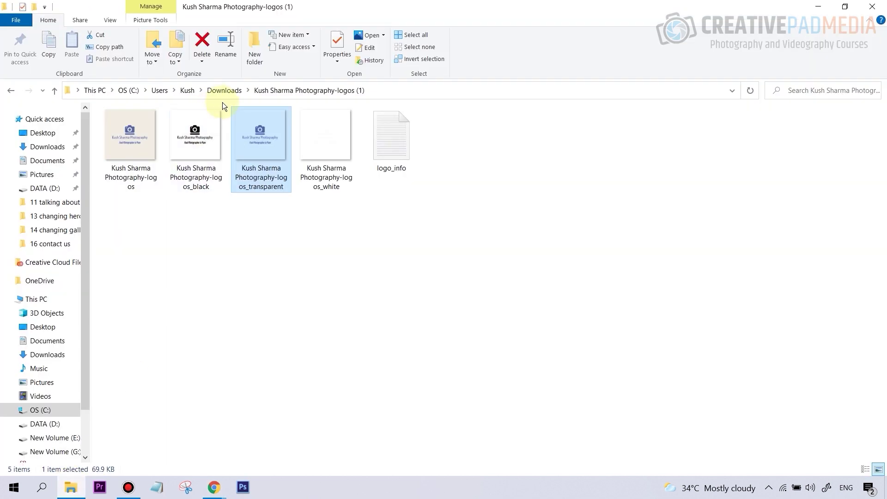
{"action": "double_click", "coordinate": [211, 139]}
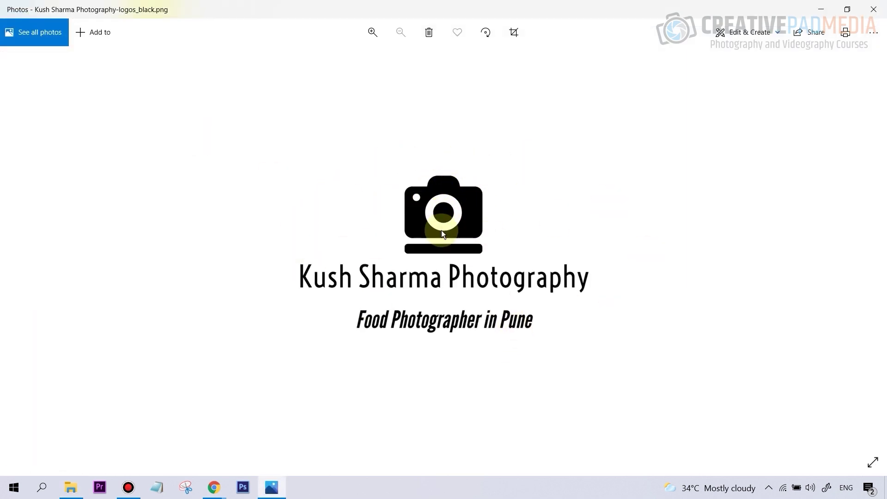
{"action": "key", "text": "alt+F4"}
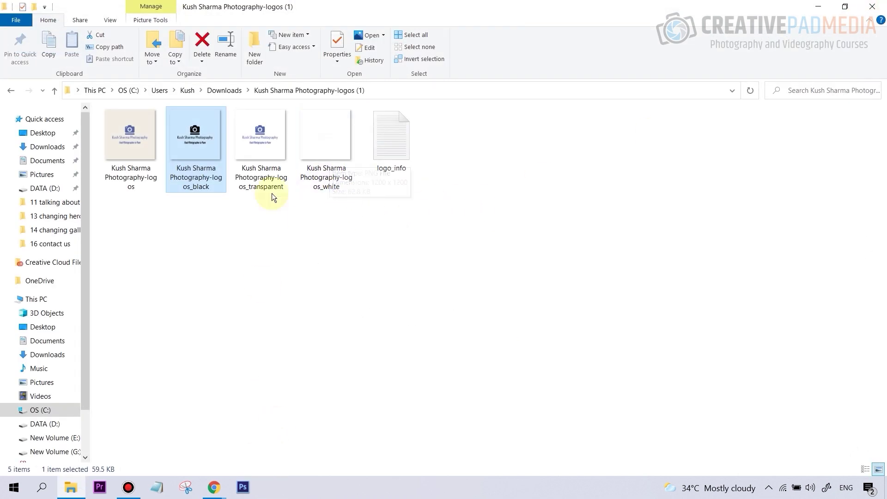
Bring the Kush Sharma Photography website's Chrome window back to the front.
{"action": "mouse_move", "coordinate": [222, 485]}
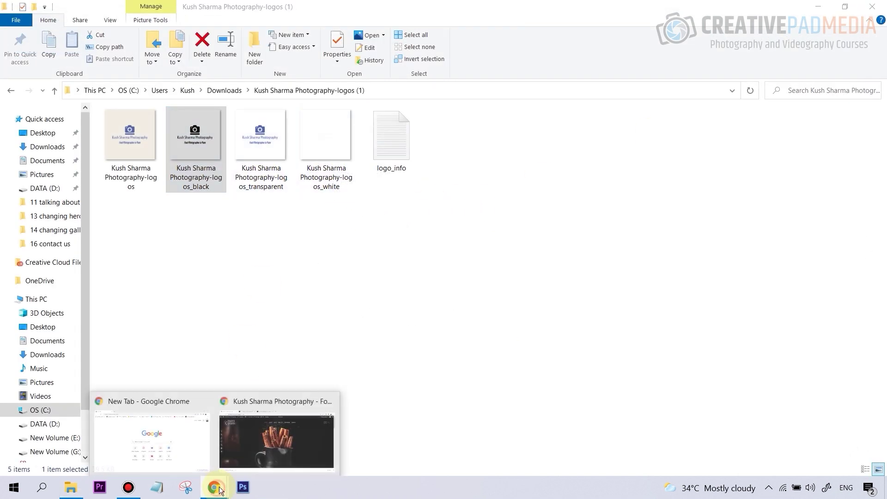
{"action": "left_click", "coordinate": [271, 448]}
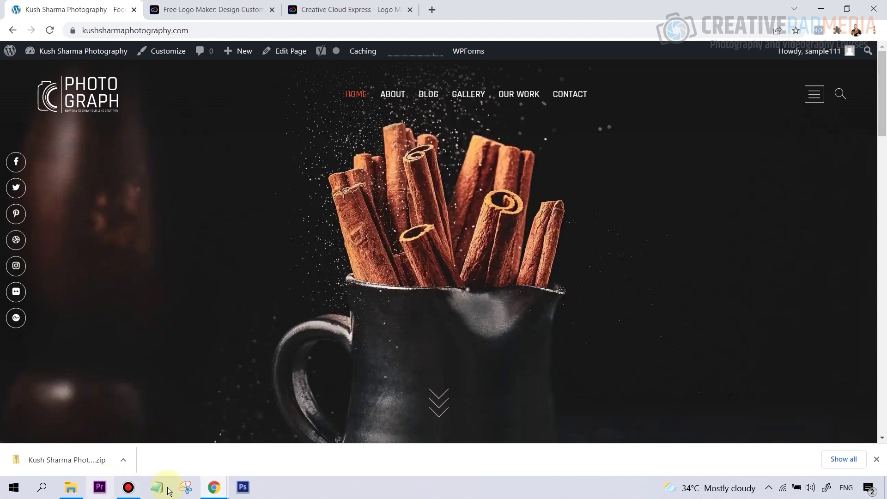
{"action": "left_click", "coordinate": [214, 487]}
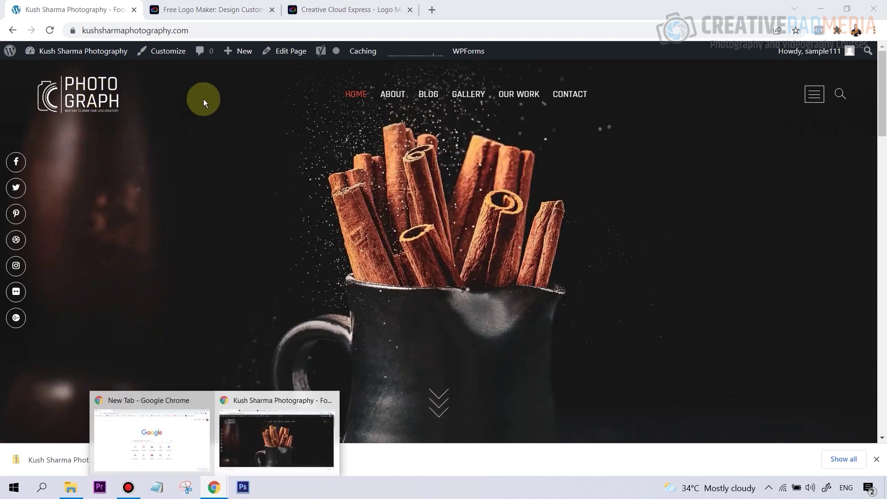
{"action": "left_click", "coordinate": [262, 438]}
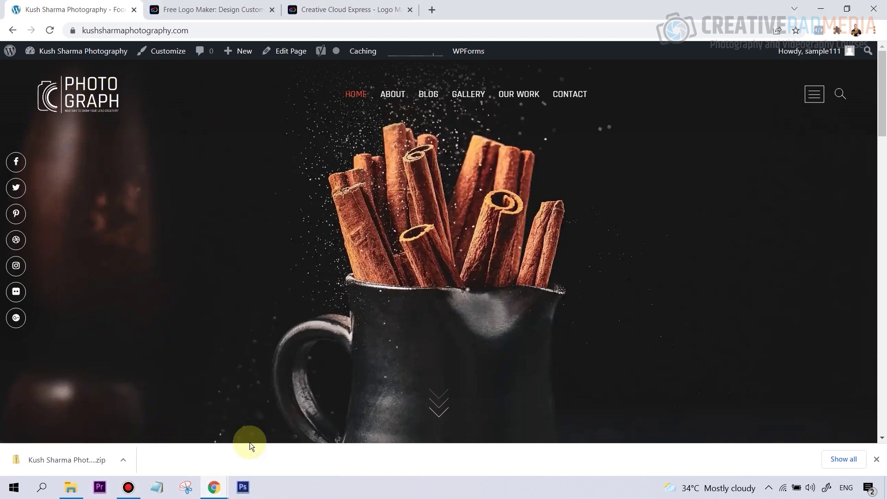
Show the five logo files as Extra large icons, then go back to the Kush Sharma site.
{"action": "left_click", "coordinate": [72, 488]}
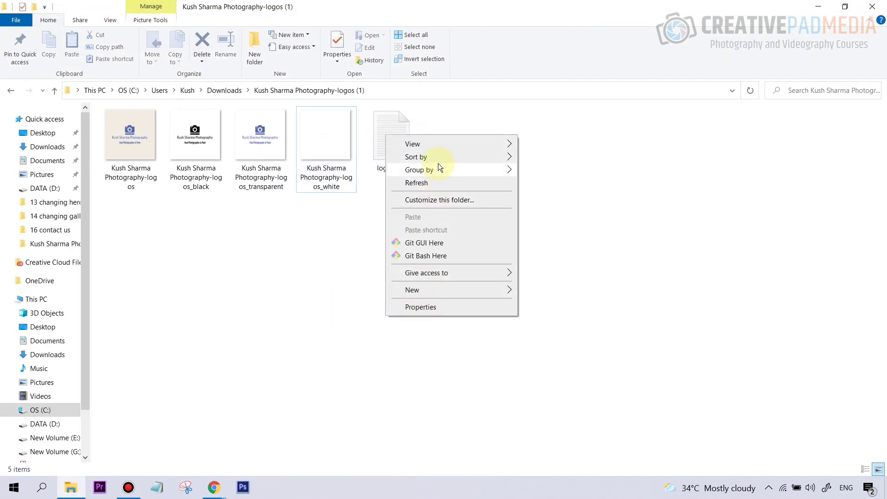
{"action": "mouse_move", "coordinate": [444, 140]}
{"action": "left_click", "coordinate": [591, 140]}
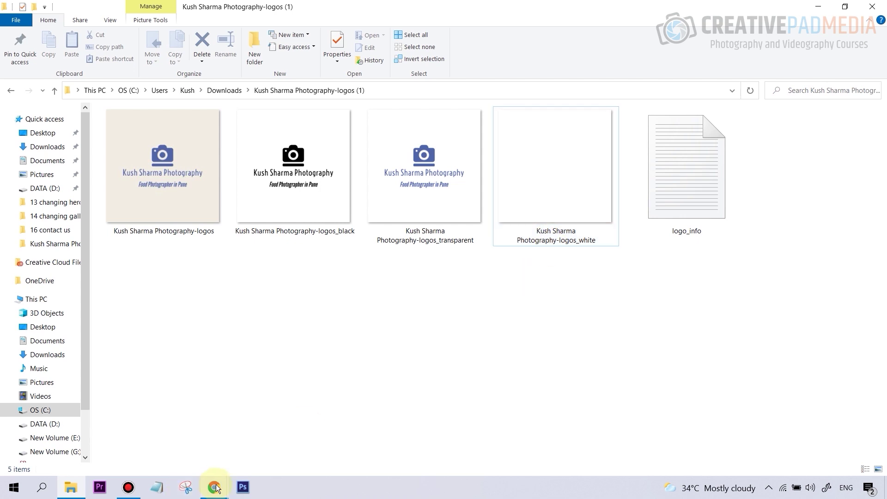
{"action": "mouse_move", "coordinate": [214, 487]}
{"action": "left_click", "coordinate": [276, 436]}
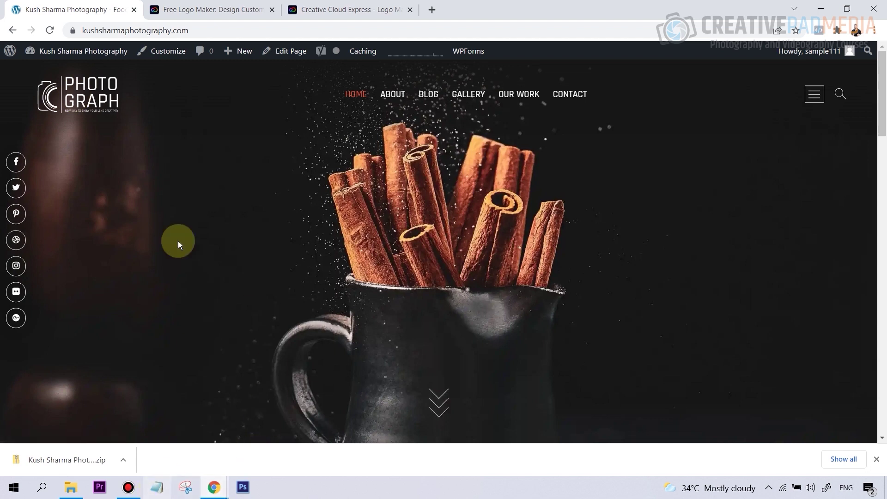
Bring the logos folder window forward in File Explorer.
{"action": "left_click", "coordinate": [71, 487]}
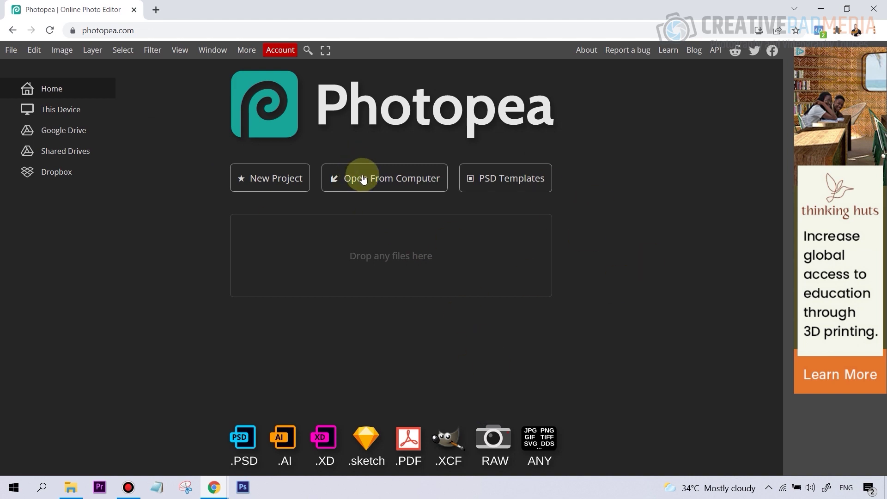
Open logos_white from Downloads > Kush Sharma Photography-logos (1) in Photopea.
{"action": "left_click", "coordinate": [412, 181]}
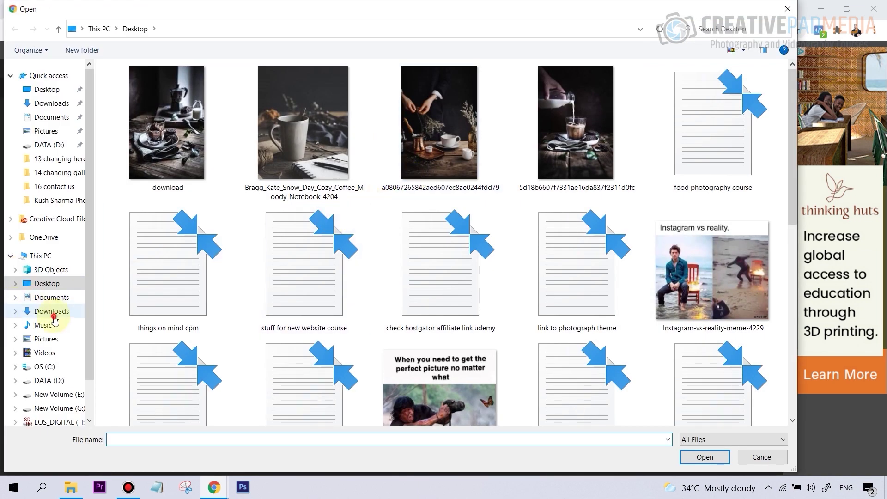
{"action": "left_click", "coordinate": [50, 312]}
{"action": "double_click", "coordinate": [339, 162]}
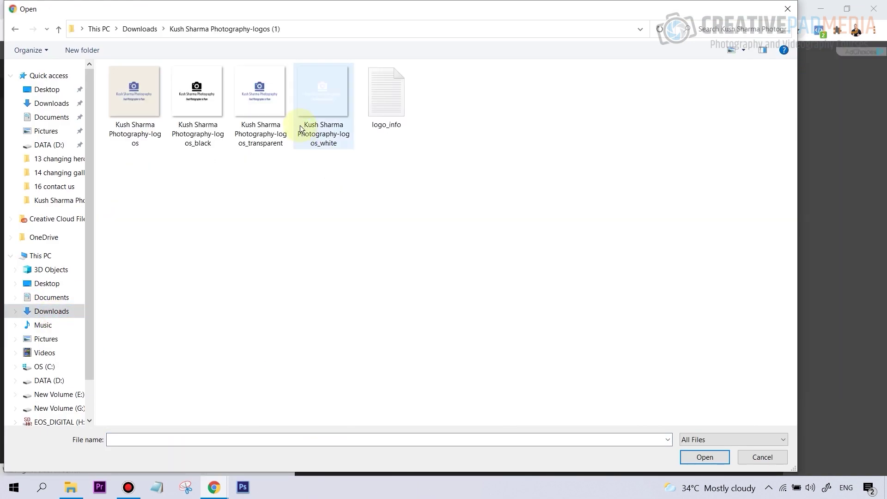
{"action": "double_click", "coordinate": [318, 104]}
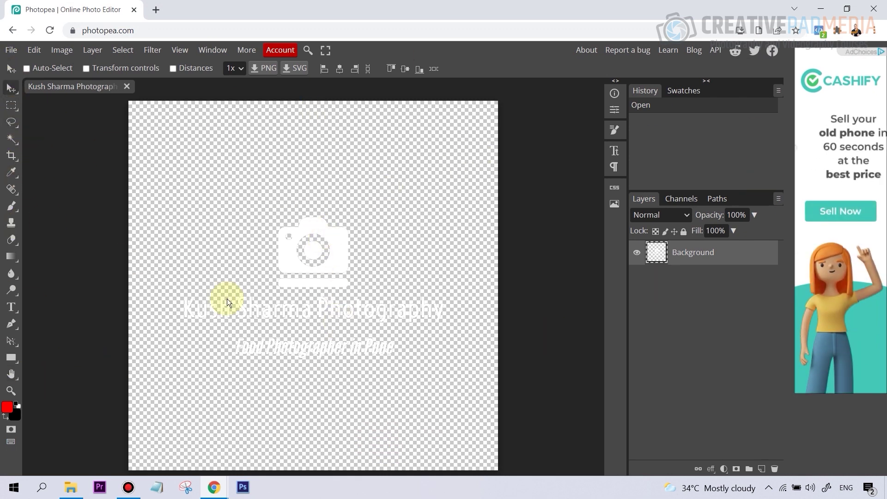
Crop all four edges in tightly around the white camera and text, to 921 × 488 px.
{"action": "left_click", "coordinate": [10, 157]}
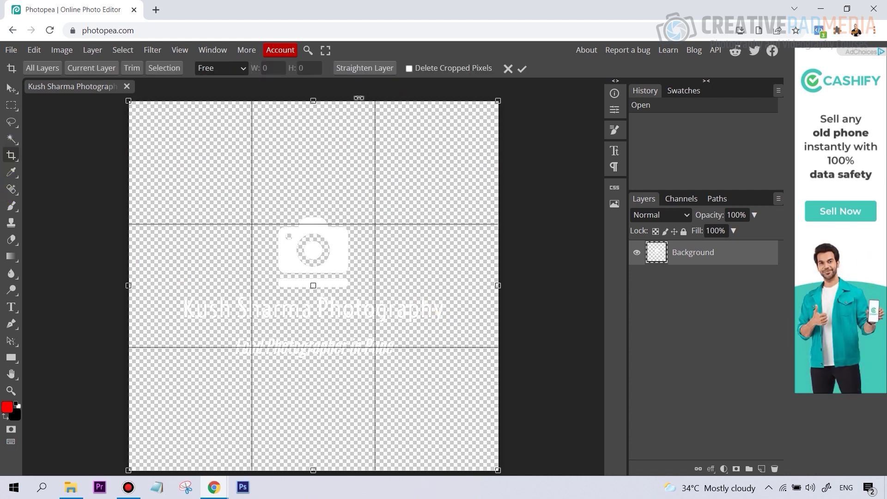
{"action": "left_click_drag", "start_coordinate": [313, 101], "coordinate": [309, 203]}
{"action": "left_click_drag", "start_coordinate": [313, 470], "coordinate": [322, 360]}
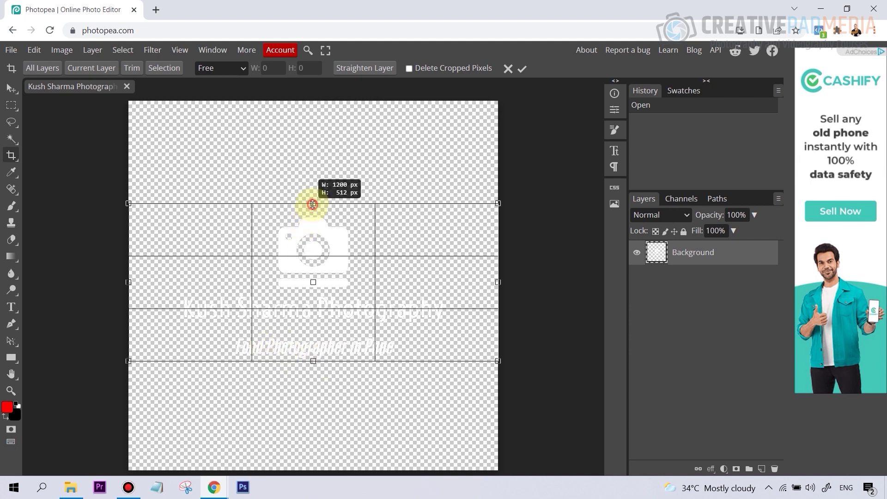
{"action": "left_click_drag", "start_coordinate": [313, 204], "coordinate": [313, 210]}
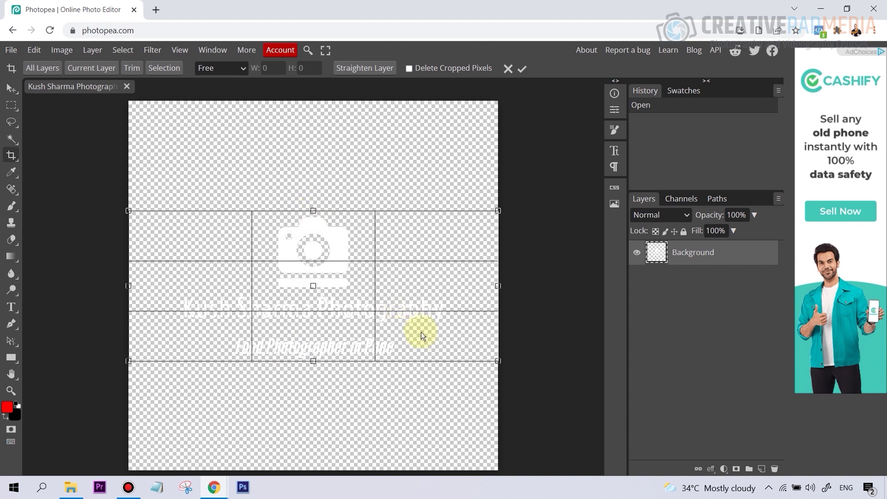
{"action": "left_click_drag", "start_coordinate": [498, 285], "coordinate": [459, 285]}
{"action": "left_click_drag", "start_coordinate": [127, 282], "coordinate": [175, 289]}
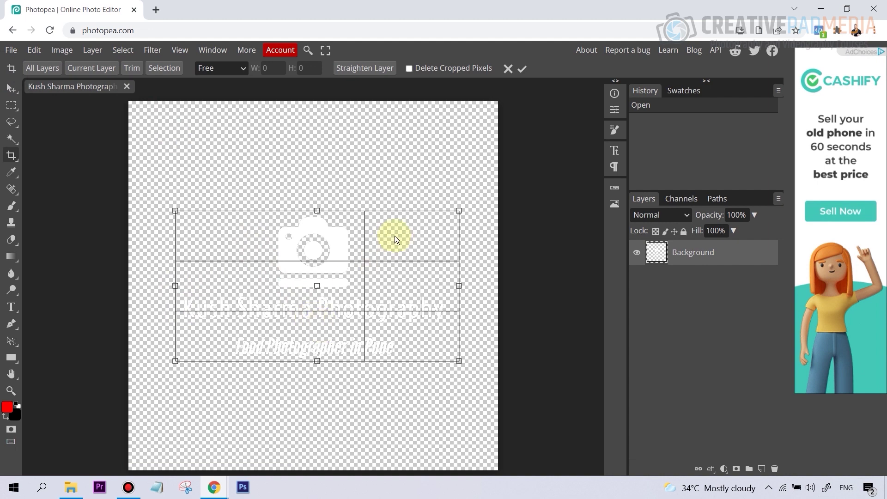
{"action": "double_click", "coordinate": [314, 254]}
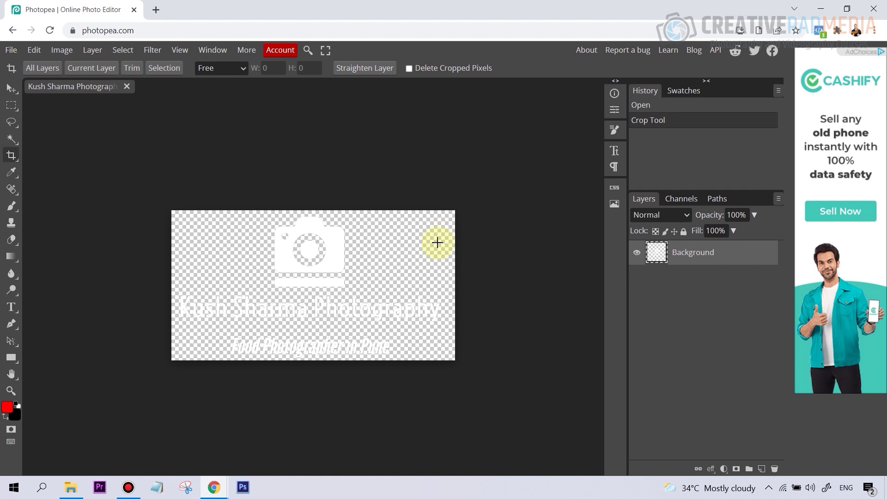
Try saving the cropped logo over the original file, then dismiss the save prompt.
{"action": "left_click", "coordinate": [11, 51]}
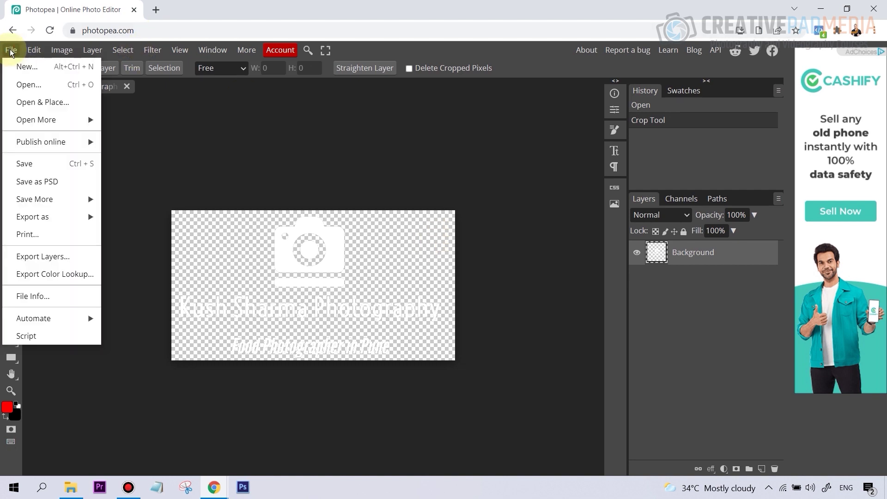
{"action": "left_click", "coordinate": [61, 170]}
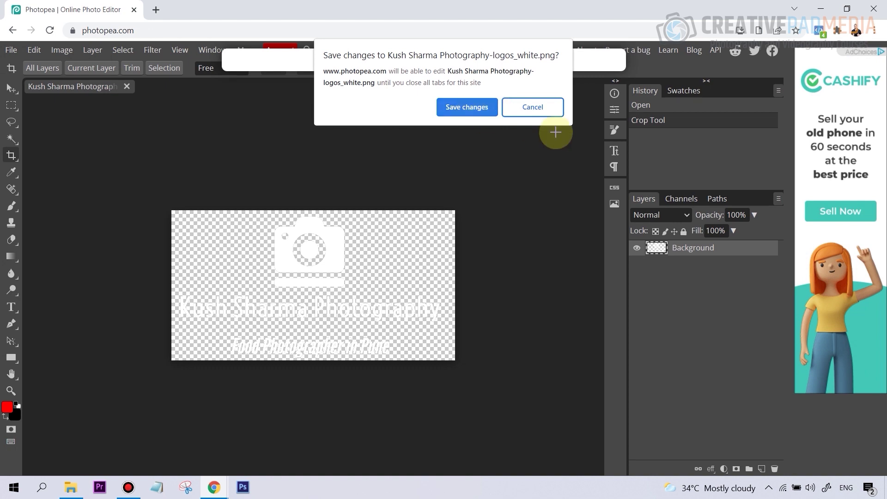
{"action": "left_click", "coordinate": [532, 112]}
Export the cropped white logo as a 921 × 488 PNG at 100% quality and download it.
{"action": "left_click", "coordinate": [12, 51]}
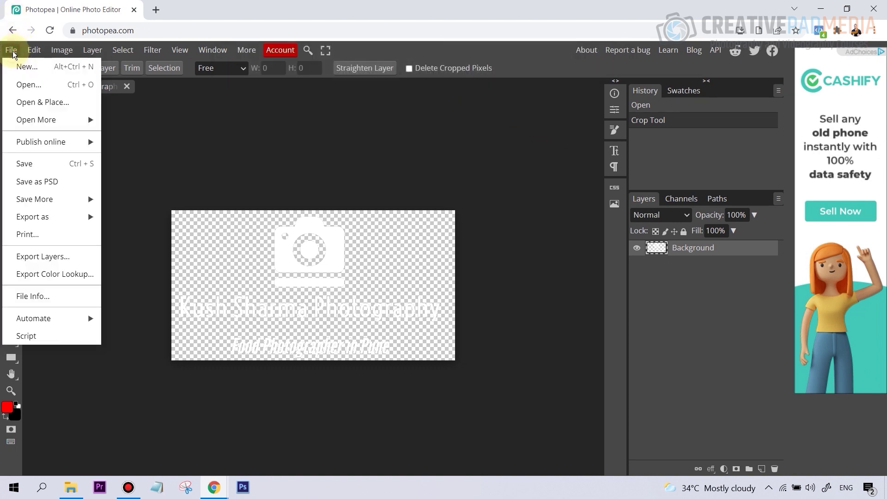
{"action": "mouse_move", "coordinate": [42, 199]}
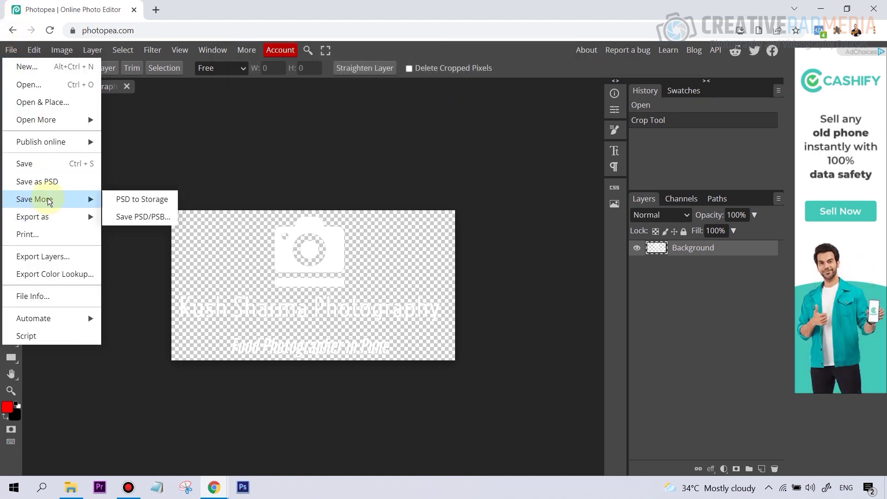
{"action": "mouse_move", "coordinate": [49, 225]}
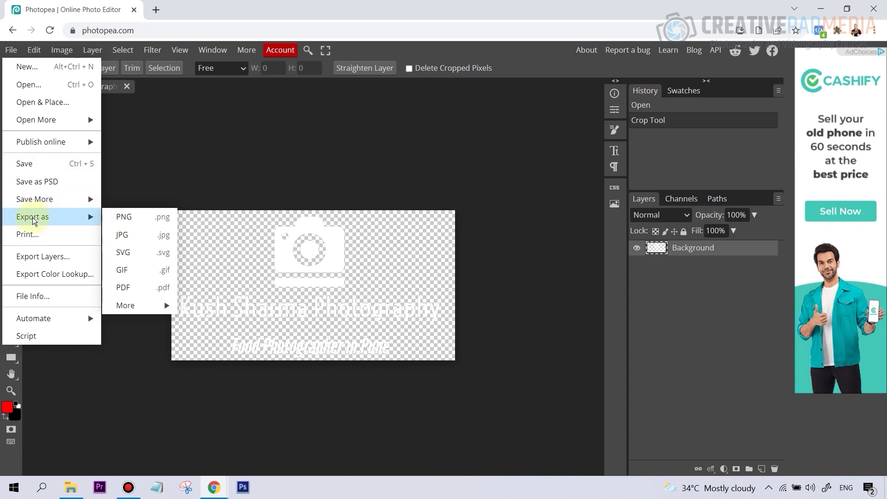
{"action": "left_click", "coordinate": [147, 222]}
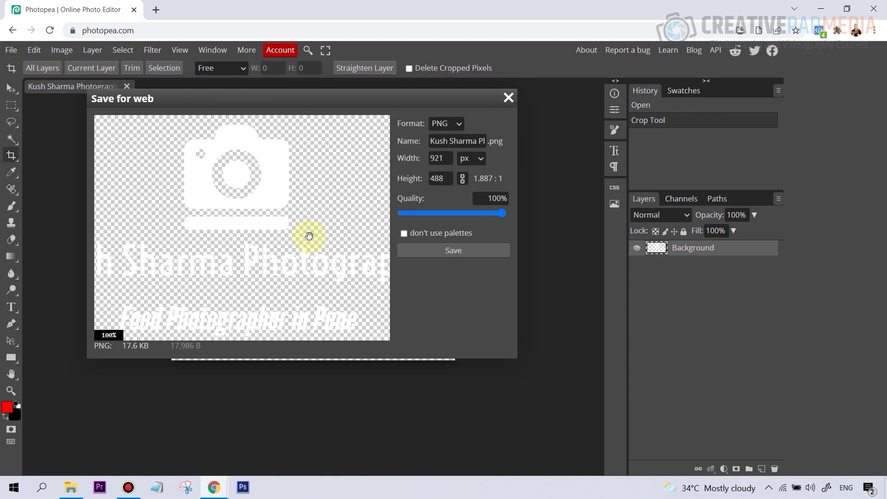
{"action": "left_click", "coordinate": [447, 247]}
{"action": "left_click", "coordinate": [461, 250]}
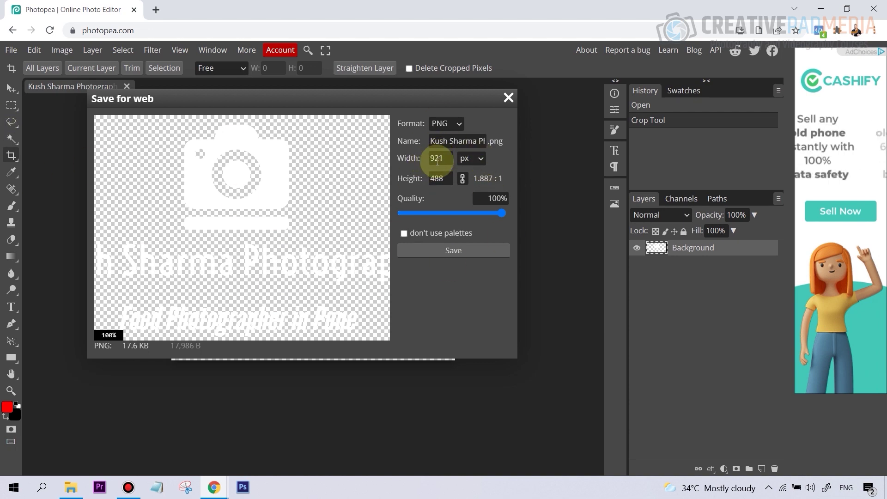
{"action": "left_click", "coordinate": [460, 252]}
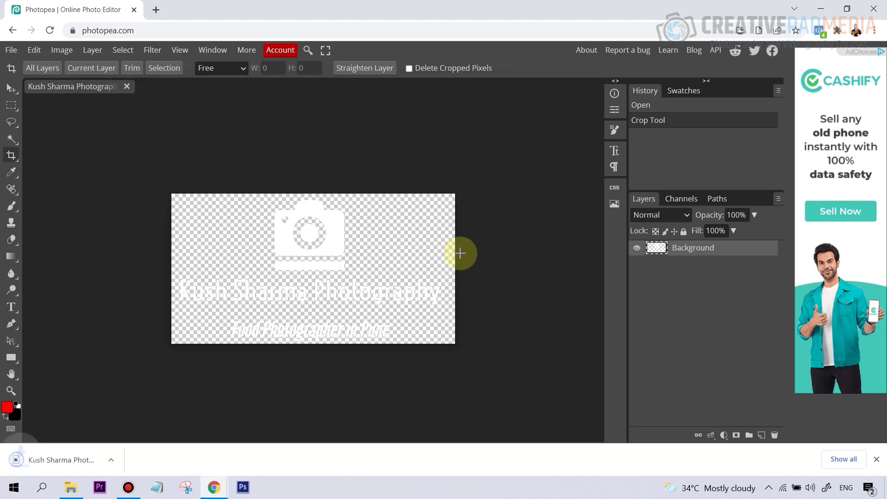
Show the downloaded white logo PNG in its Downloads folder, then return to the site.
{"action": "right_click", "coordinate": [58, 459]}
{"action": "left_click", "coordinate": [118, 428]}
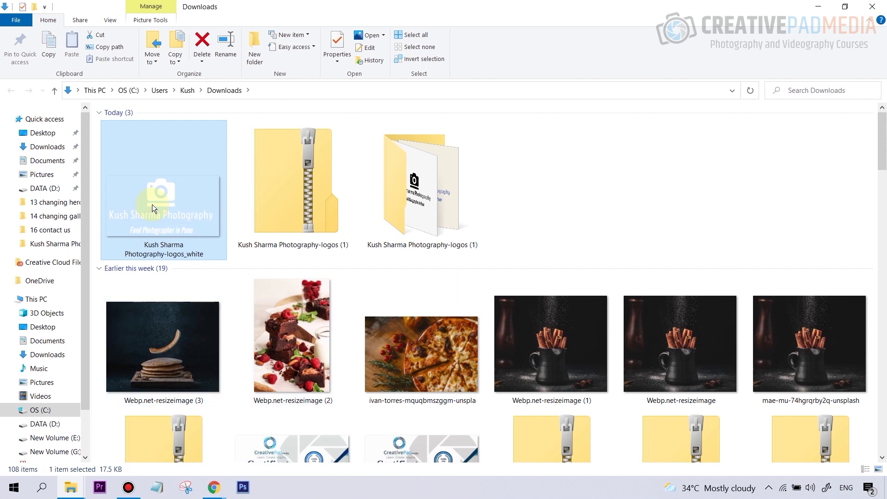
{"action": "mouse_move", "coordinate": [214, 492]}
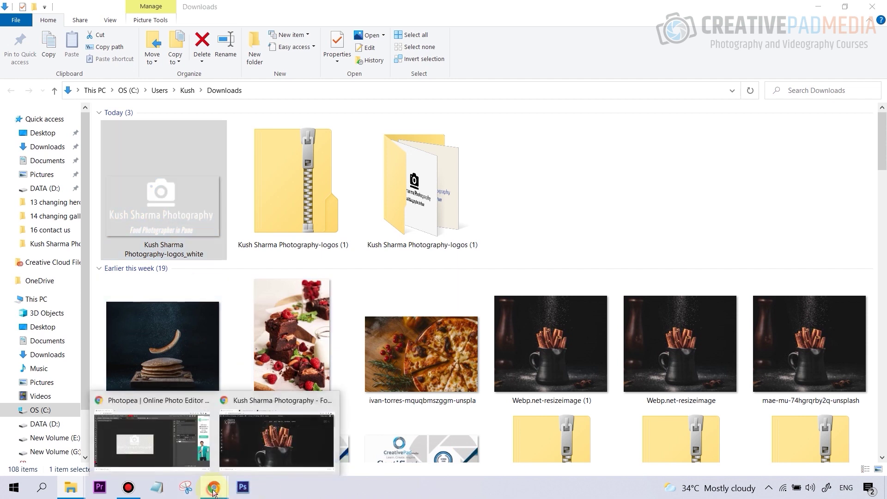
{"action": "left_click", "coordinate": [273, 437]}
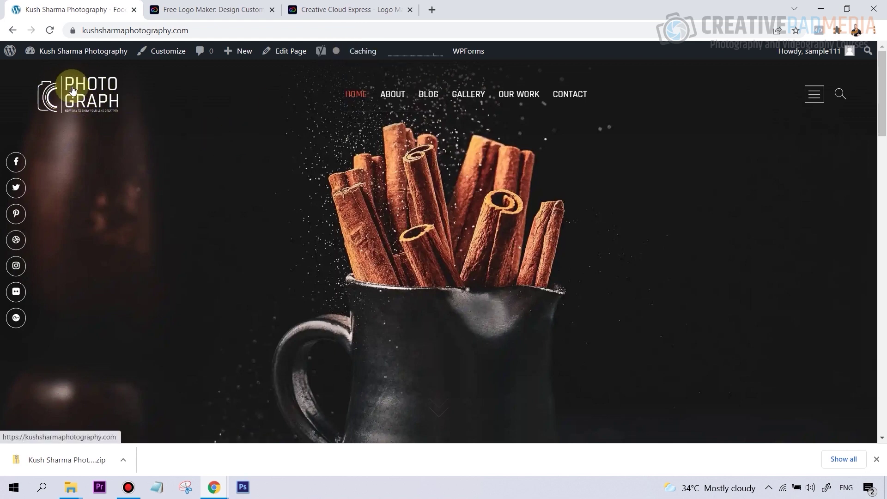
Open the WordPress Dashboard from the site-name menu in the admin bar.
{"action": "mouse_move", "coordinate": [88, 48]}
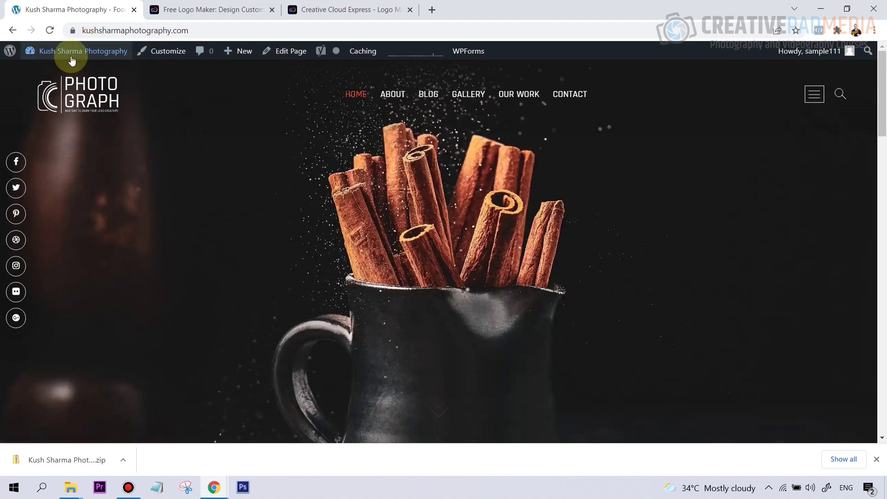
{"action": "left_click", "coordinate": [55, 72]}
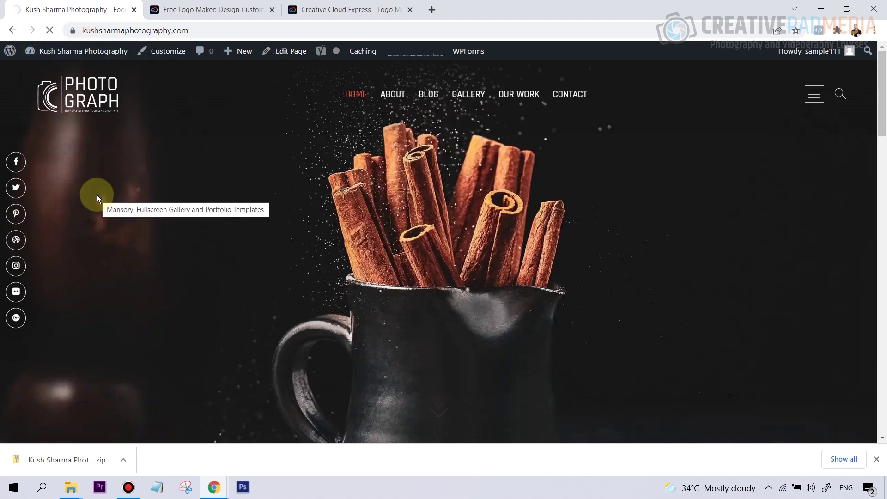